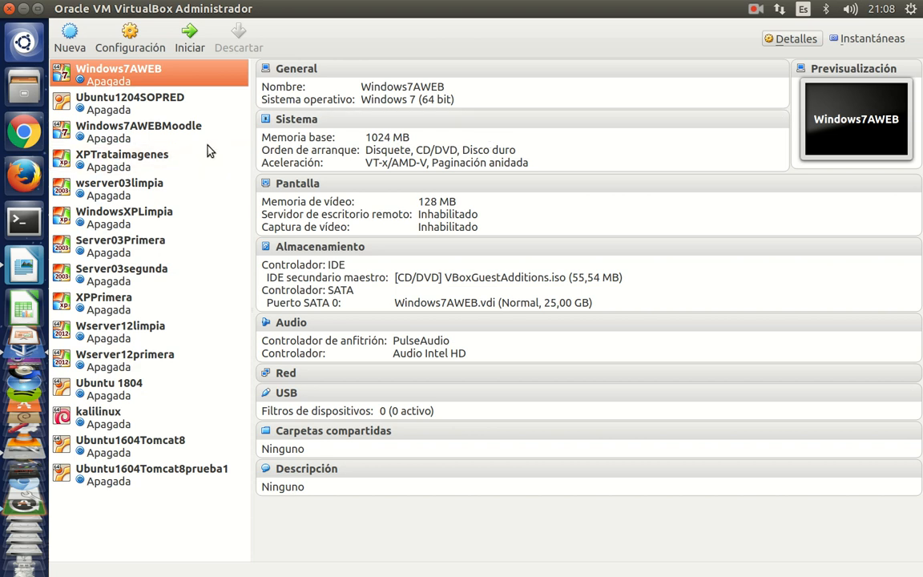
- Create a new virtual machine named MSDOSPruebas with type Other, version DOS and 32 MB of memory
click(70, 34)
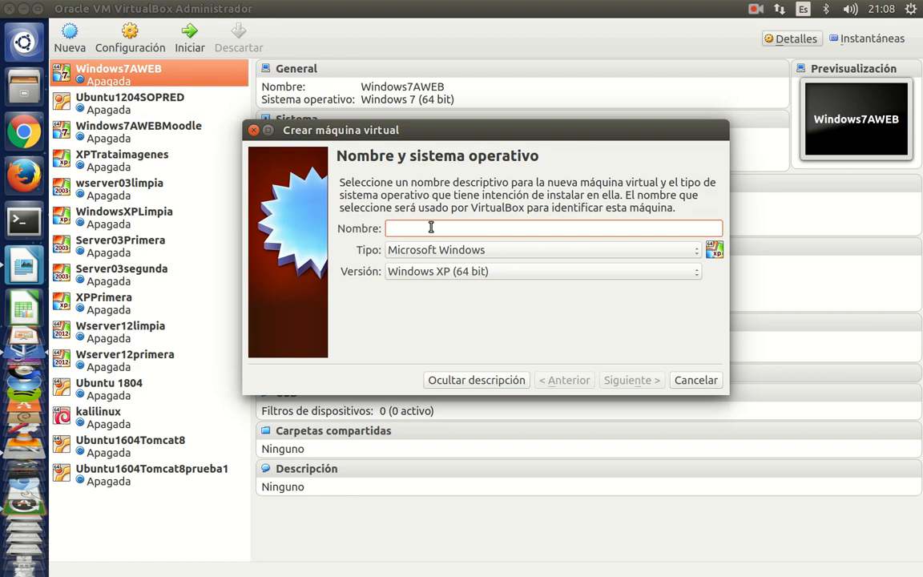
text(MSDO)
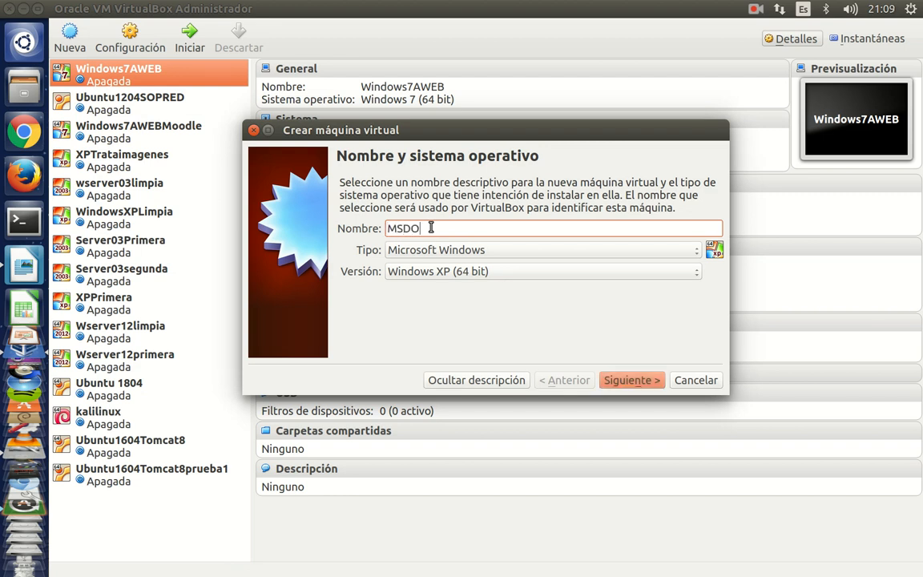
text(S)
text(6)
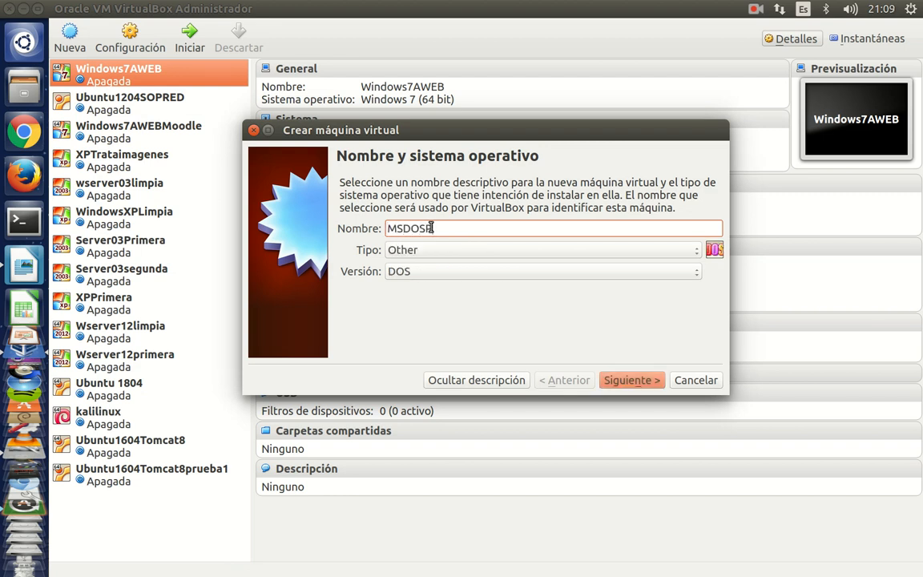
text(ruebas)
click(638, 381)
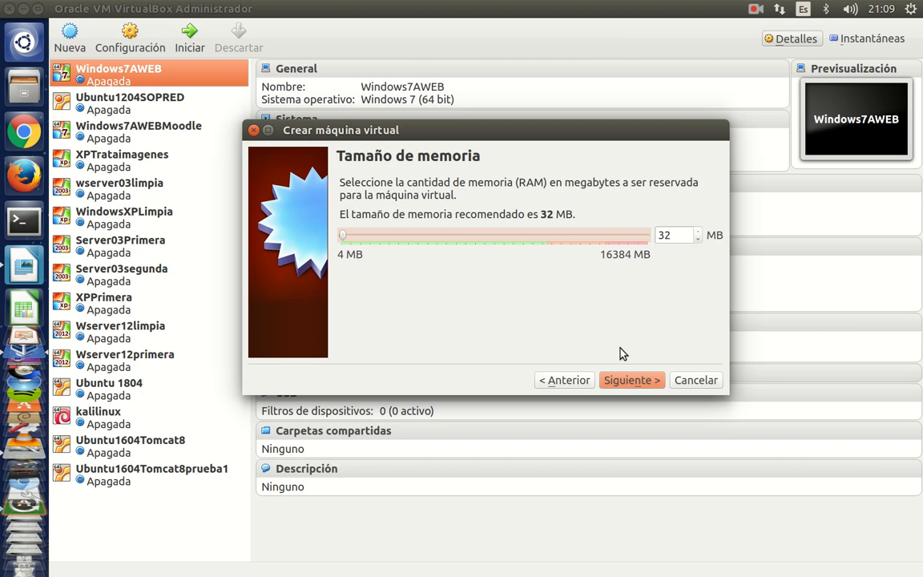
click(632, 381)
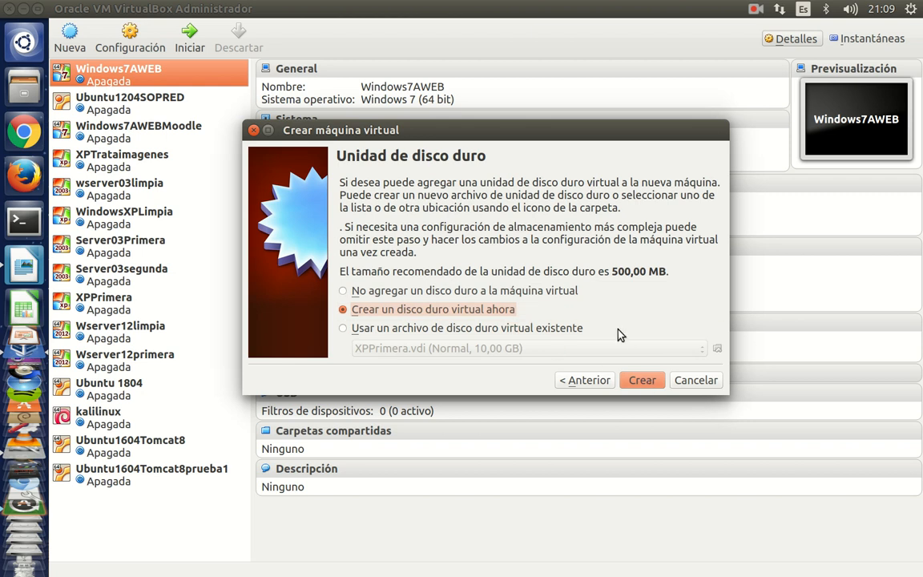
- Create a dynamically allocated 500 MB VDI virtual hard disk named MSDOSPruebas for the new machine
click(644, 381)
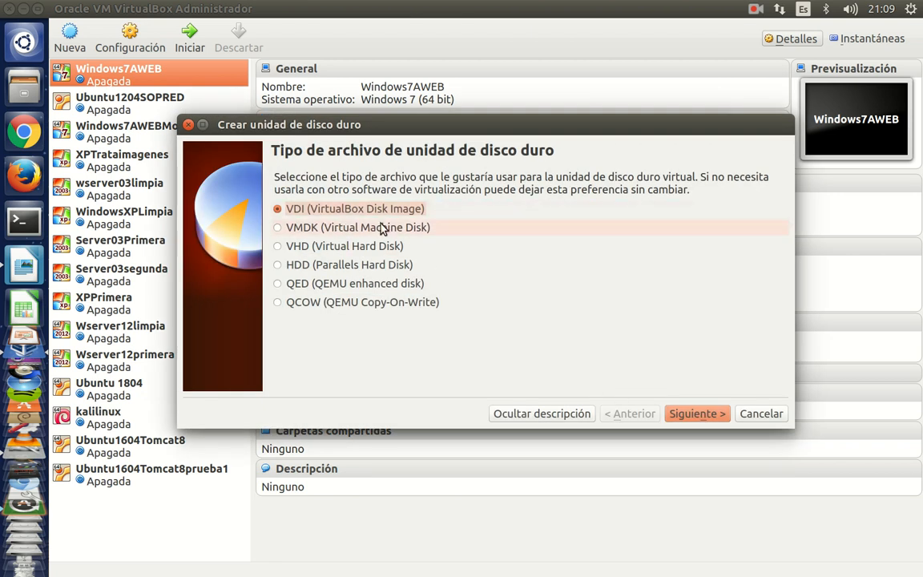
click(699, 415)
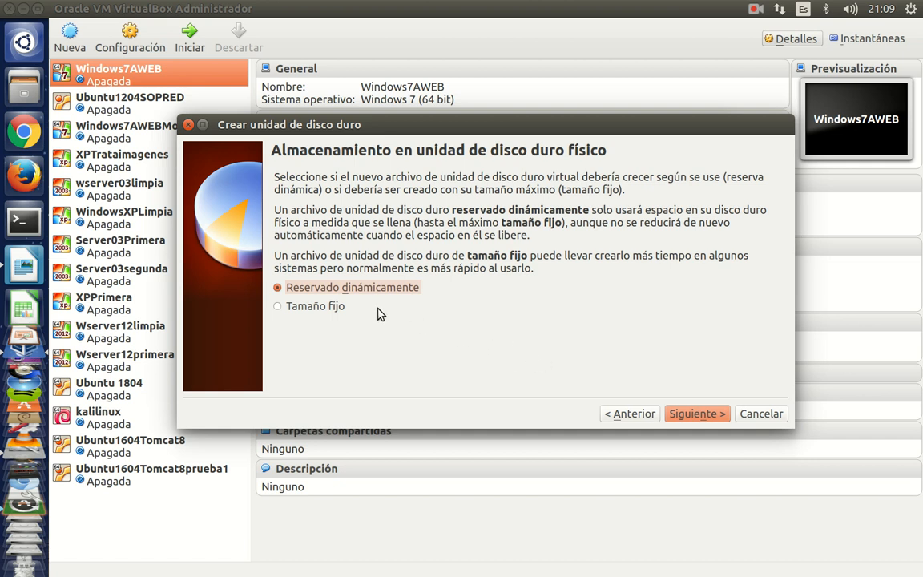
click(696, 413)
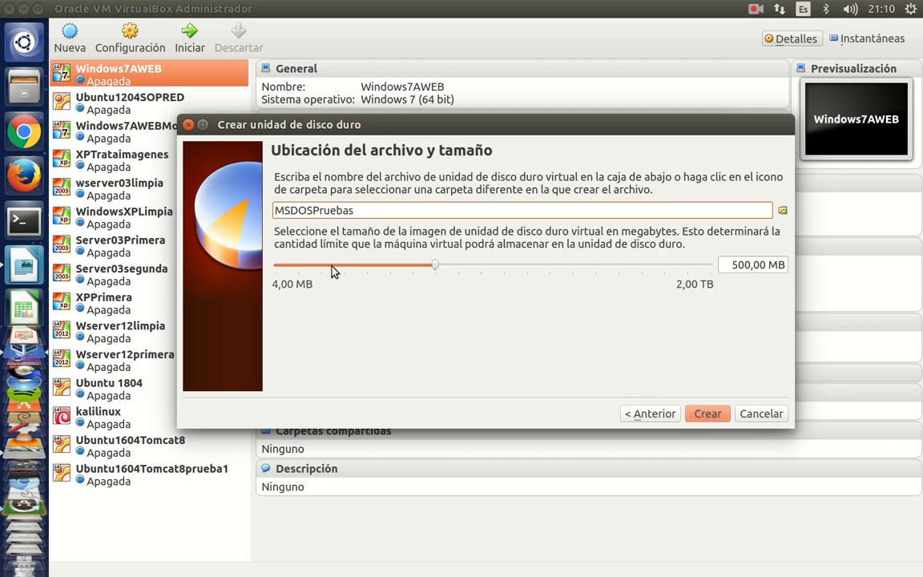
click(710, 414)
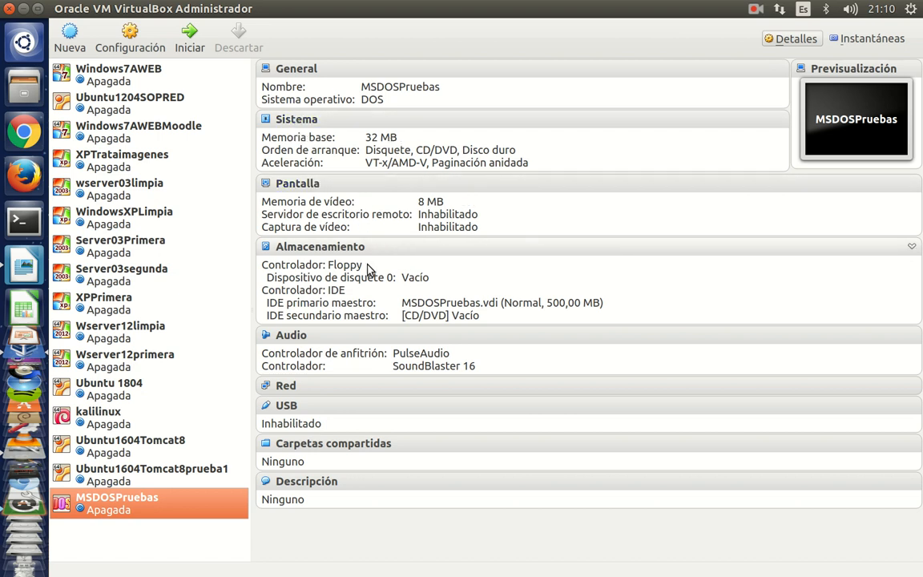
- Start the MSDOSPruebas machine without choosing a startup disk and dismiss the keyboard auto-capture notice
click(188, 38)
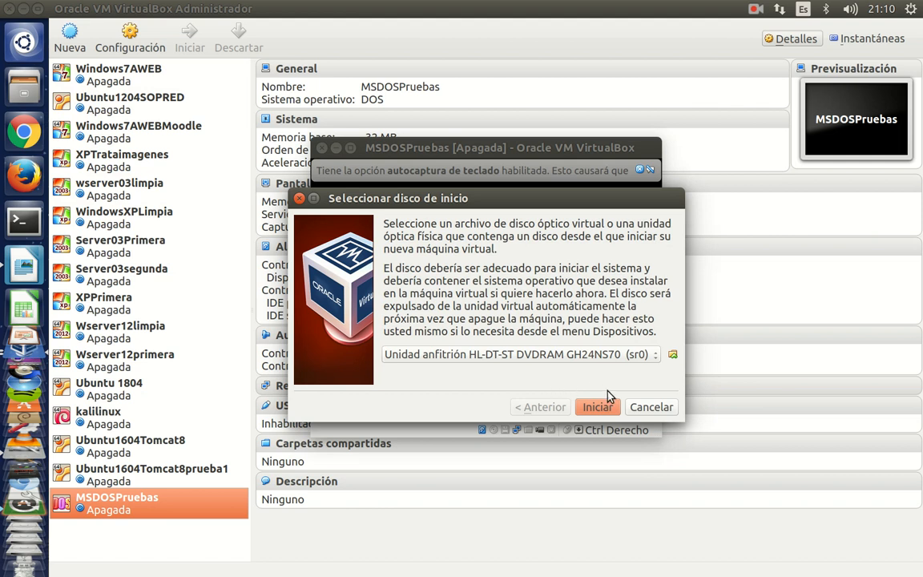
click(663, 407)
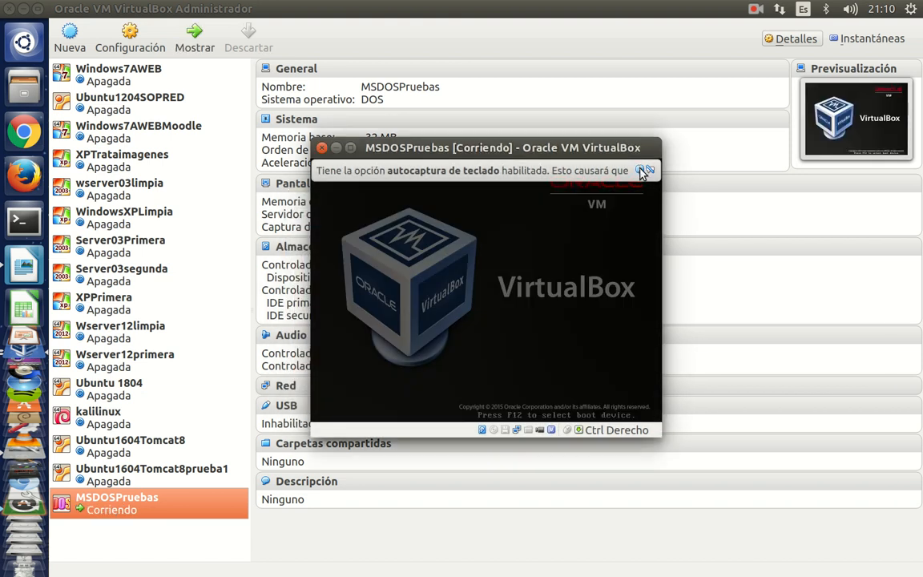
click(685, 170)
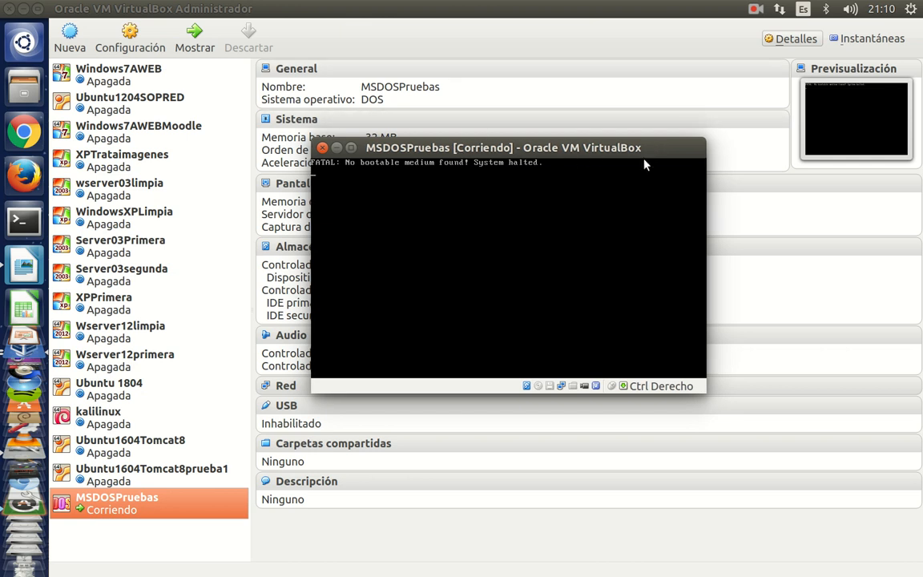
click(733, 204)
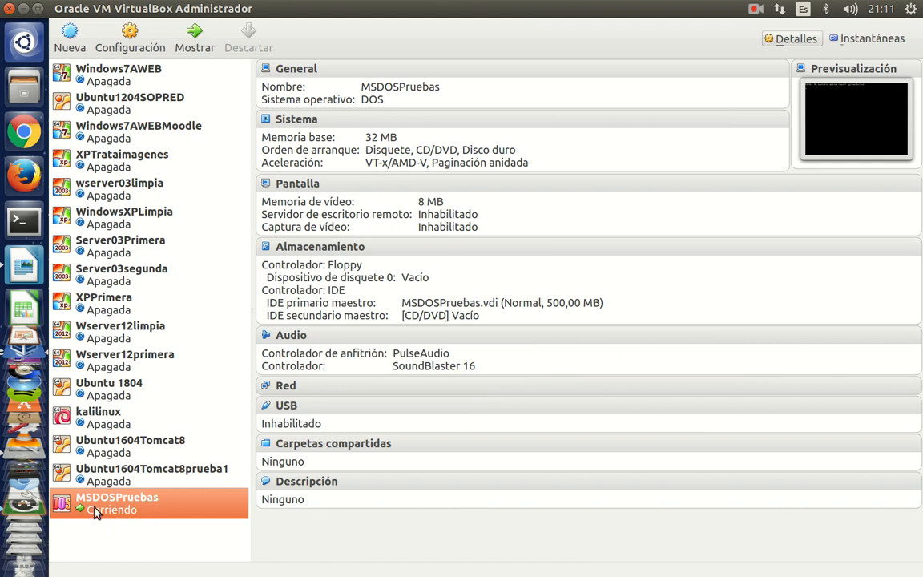
- Return to the running MSDOSPruebas machine and insert the setupdisk1.img image in its floppy drive
mouse_move(18, 295)
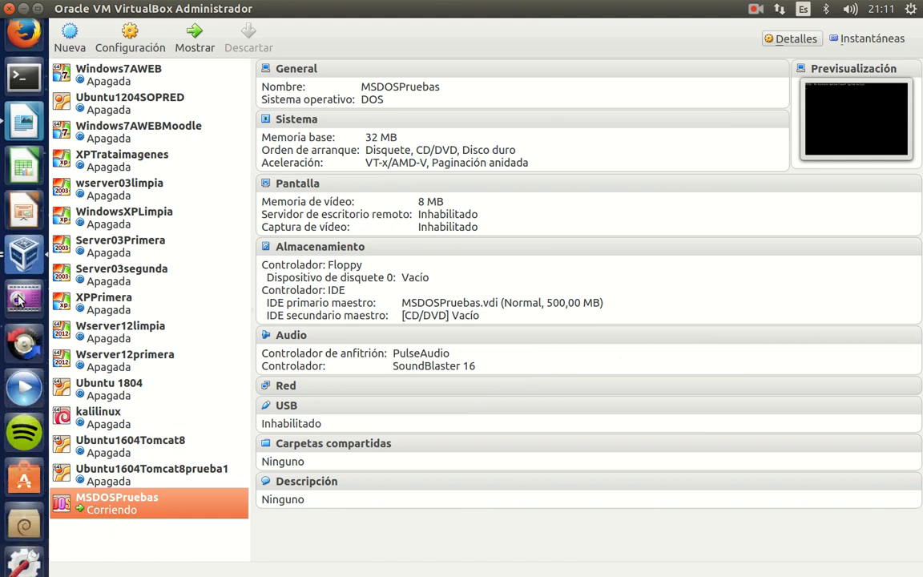
click(22, 244)
click(627, 190)
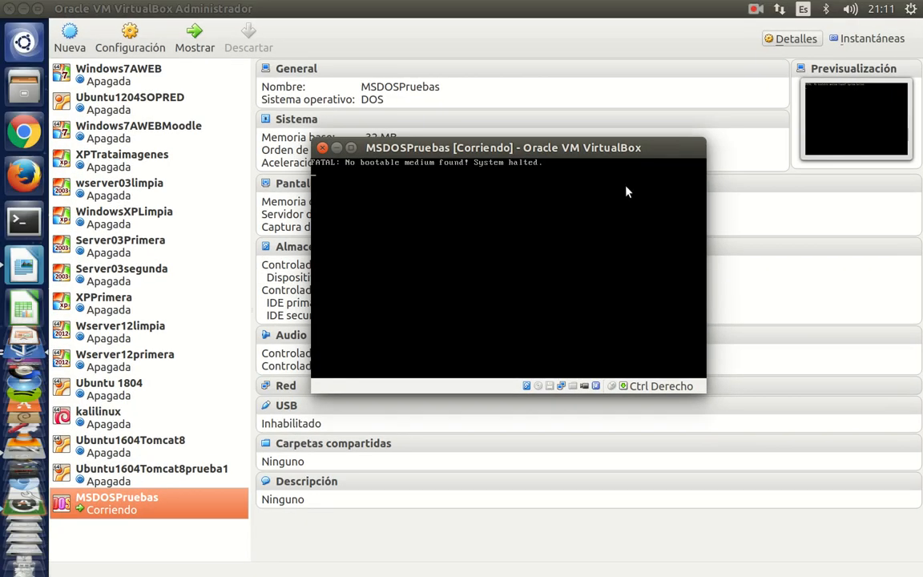
mouse_move(483, 151)
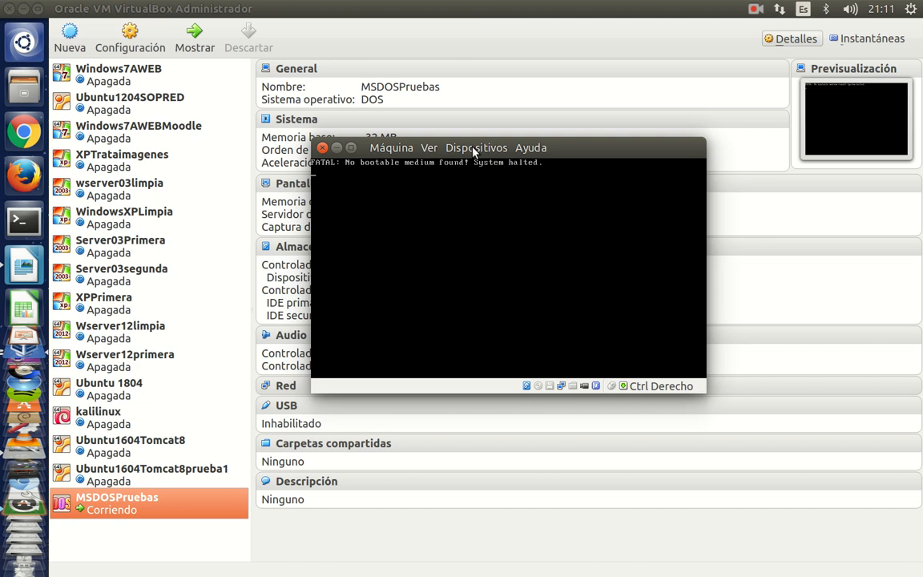
click(473, 152)
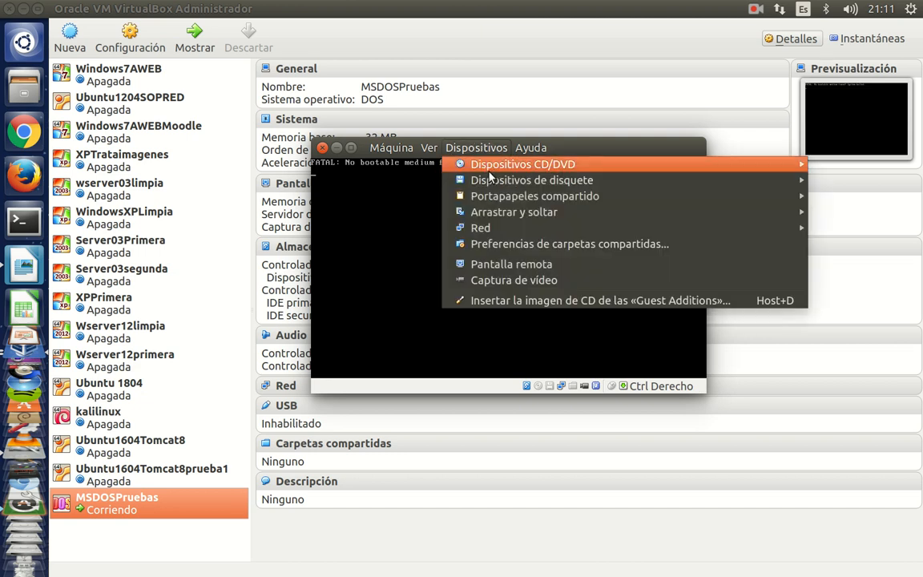
mouse_move(497, 184)
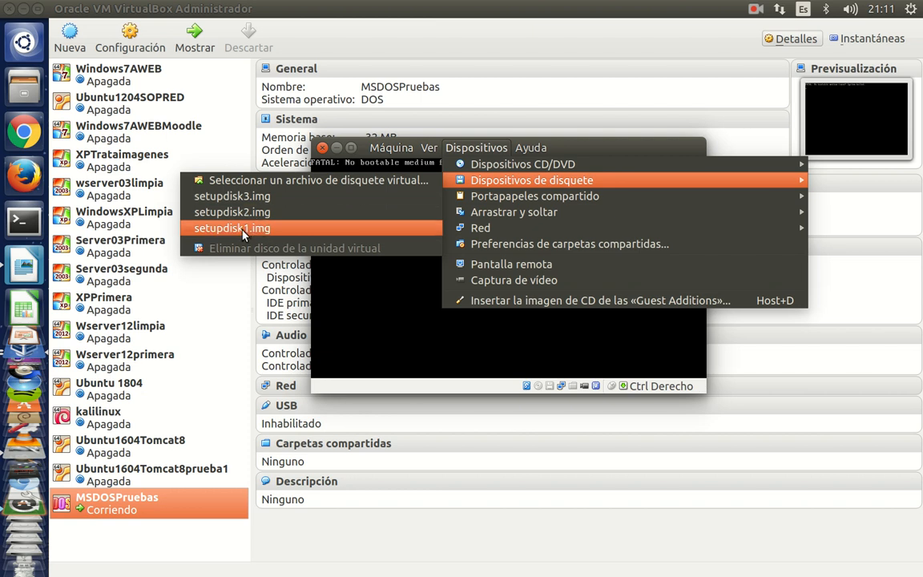
click(244, 230)
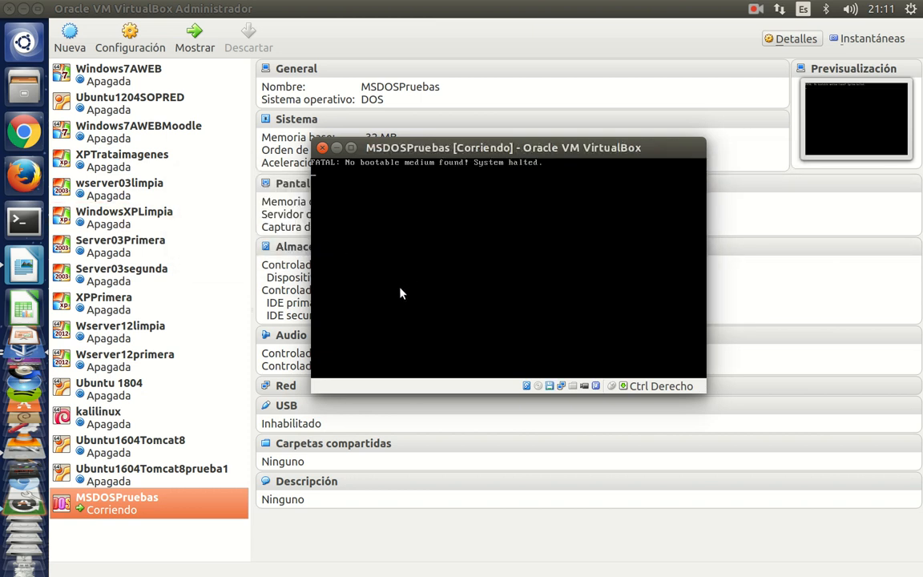
- Power off MSDOSPruebas, start it again to boot from the floppy, and dismiss the keyboard auto-capture notice
click(322, 147)
click(466, 280)
click(584, 307)
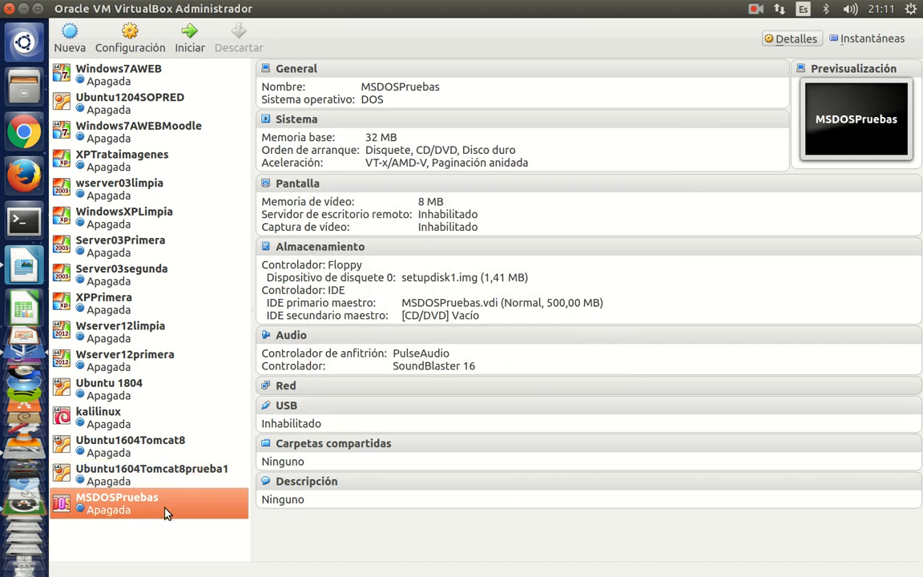
click(190, 36)
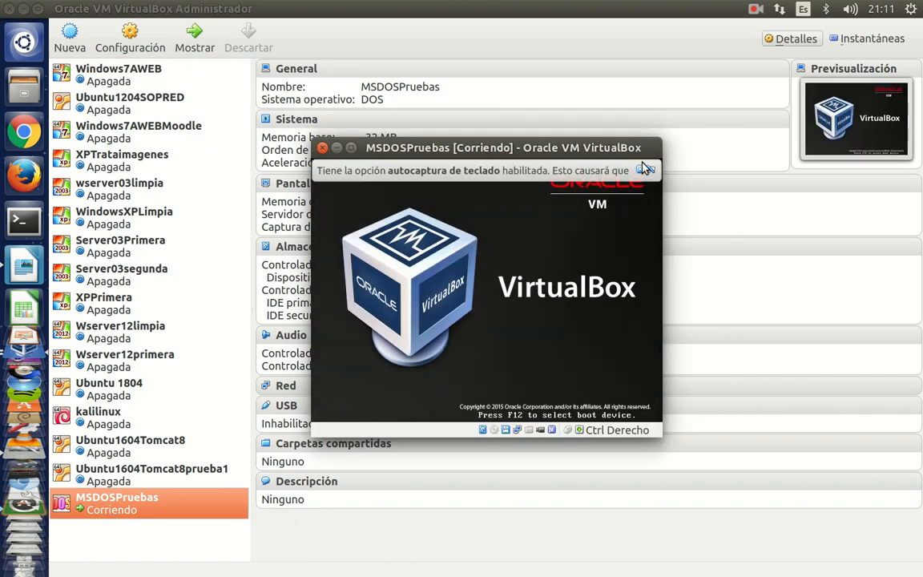
click(649, 170)
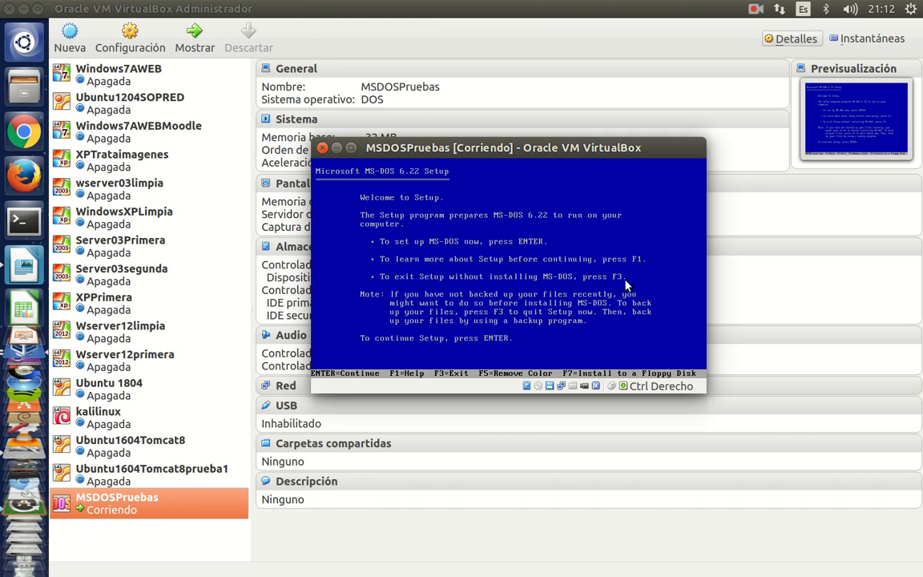
- Exit the MS-DOS 6.22 Setup program to the A: prompt and run fdisk
key(F3)
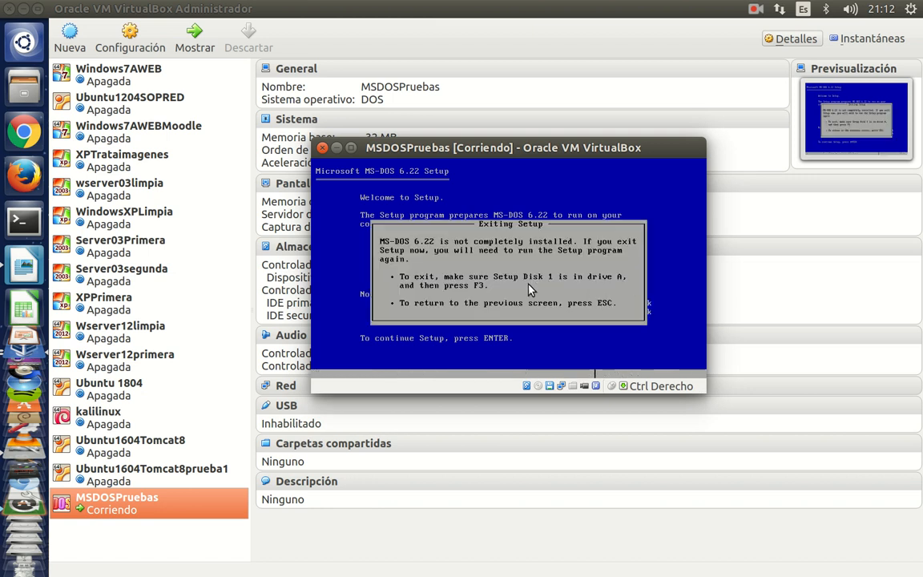
key(F3)
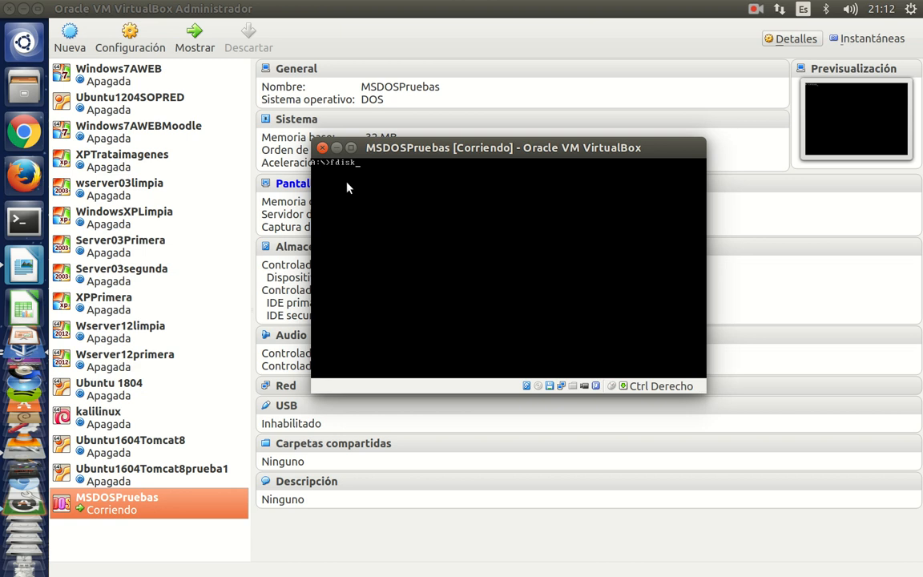
key(Return)
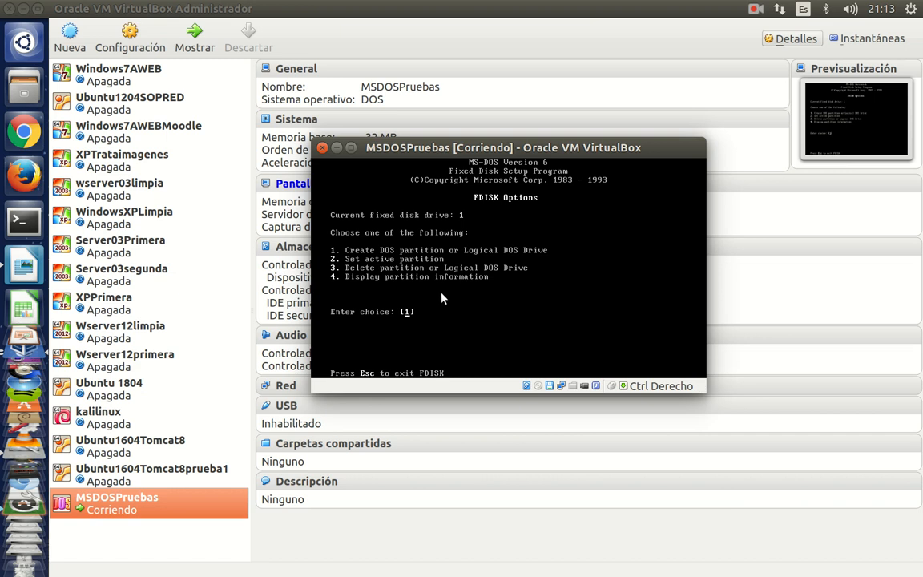
- Display the partition information of fixed disk 1 in FDISK and return to the options
text(4)
key(Return)
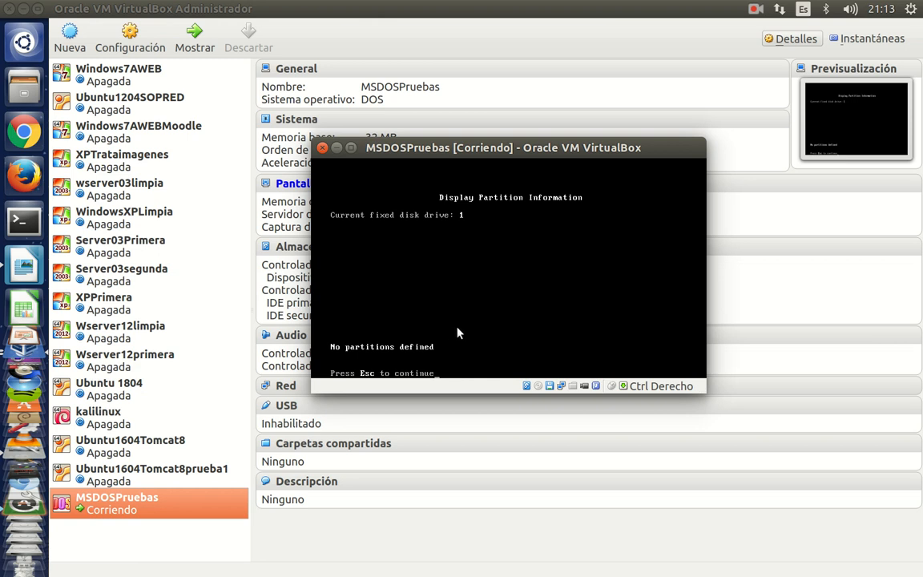
key(Escape)
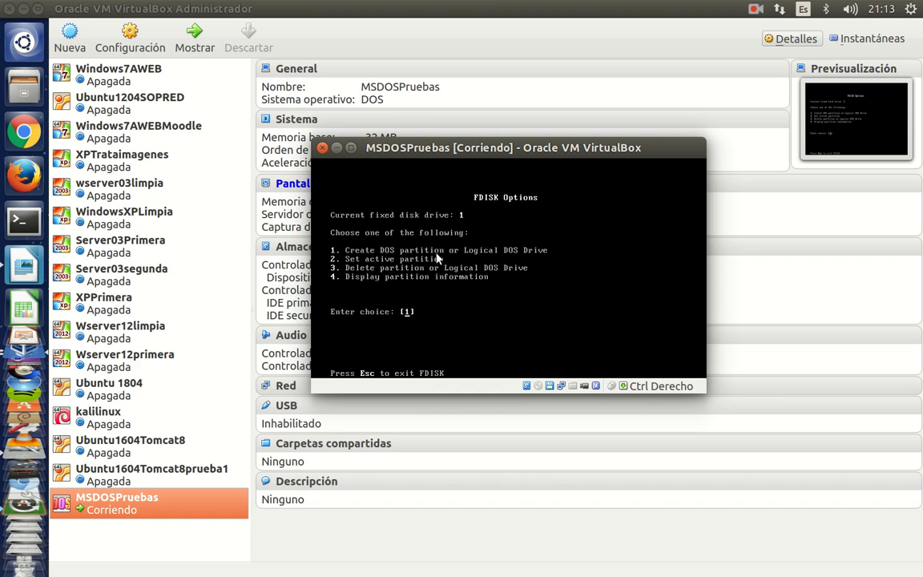
- Create a 250 MB primary DOS partition on fixed disk 1, declining the maximum size, and return to the FDISK options
key(Return)
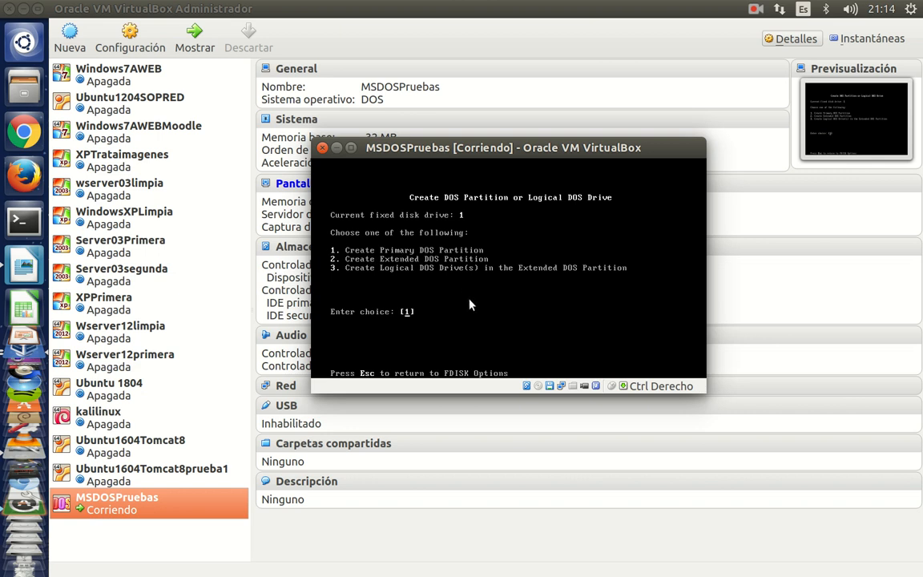
key(Return)
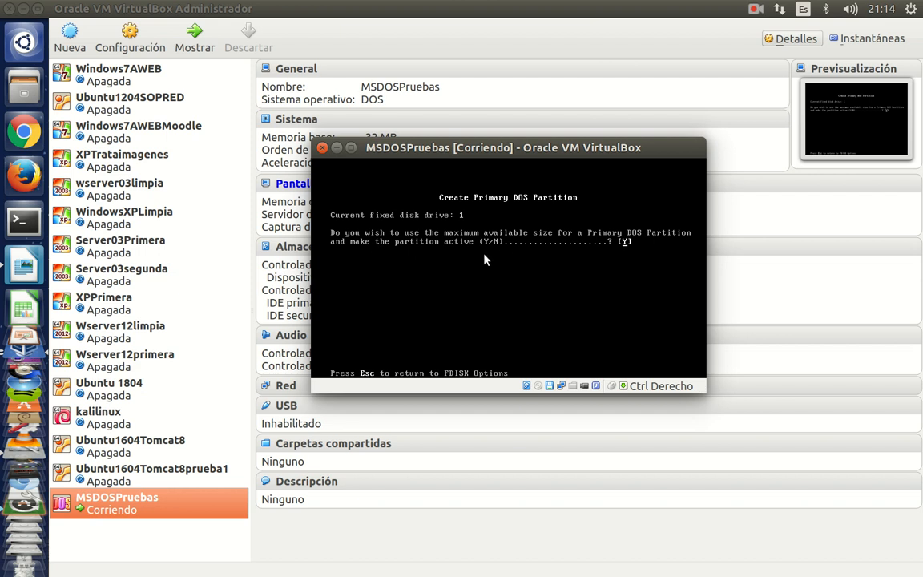
text(n)
key(Return)
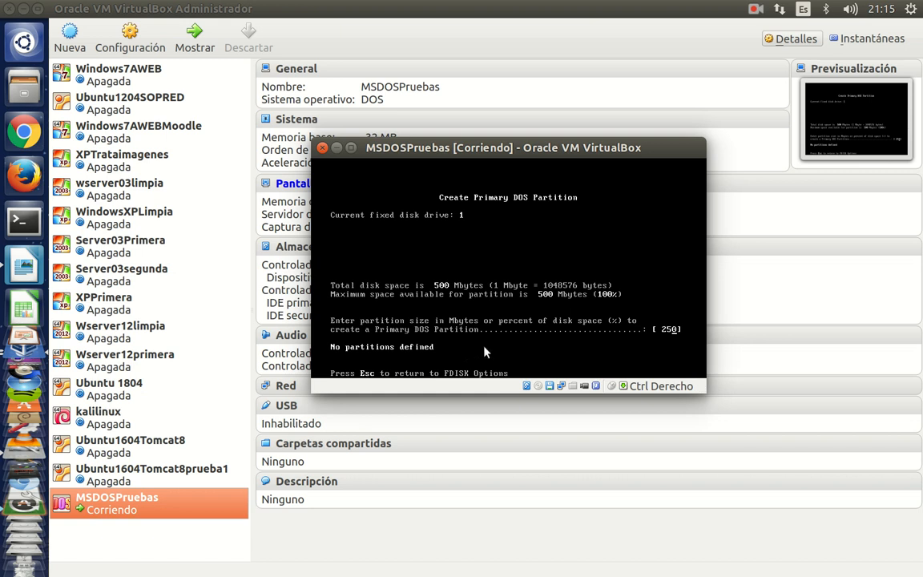
key(Return)
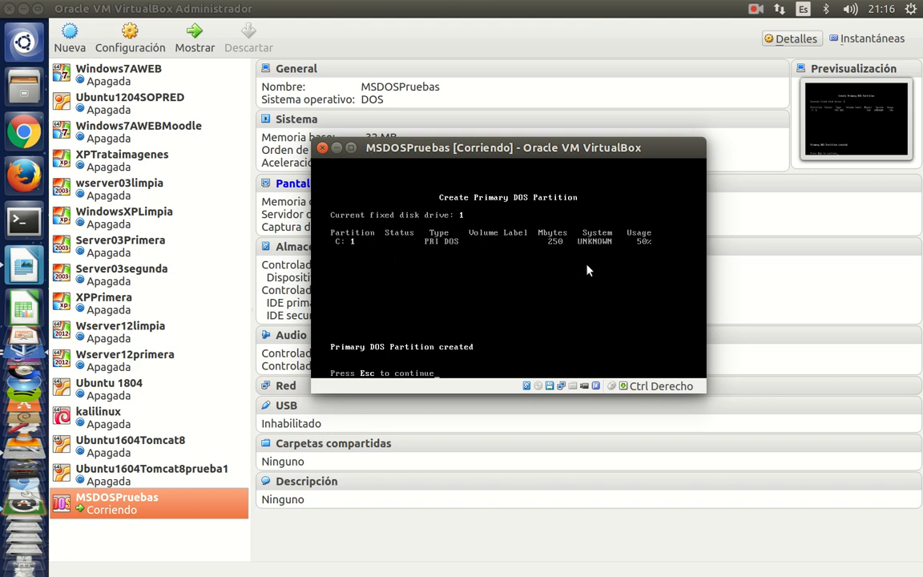
key(Escape)
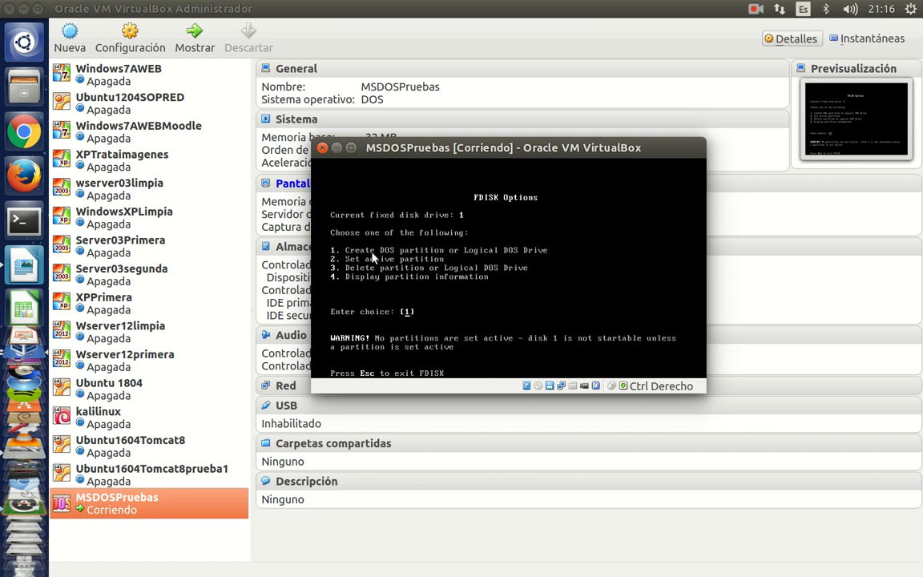
- Create a 250 MB extended DOS partition on fixed disk 1
key(Return)
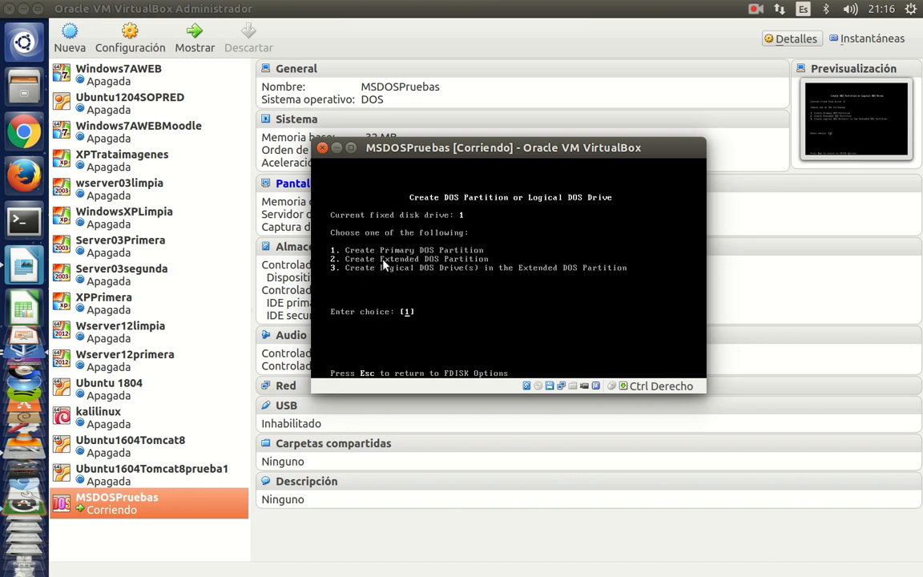
text(2)
key(Return)
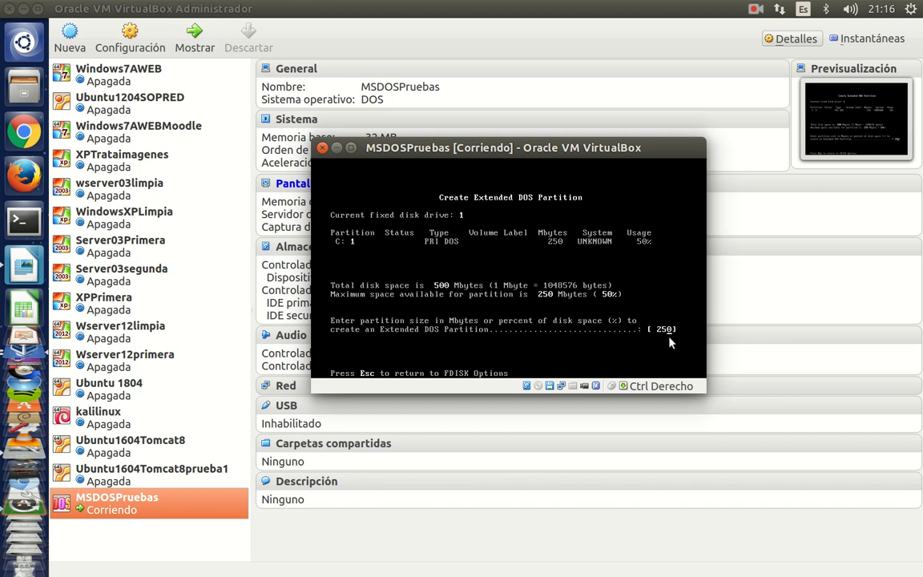
key(Return)
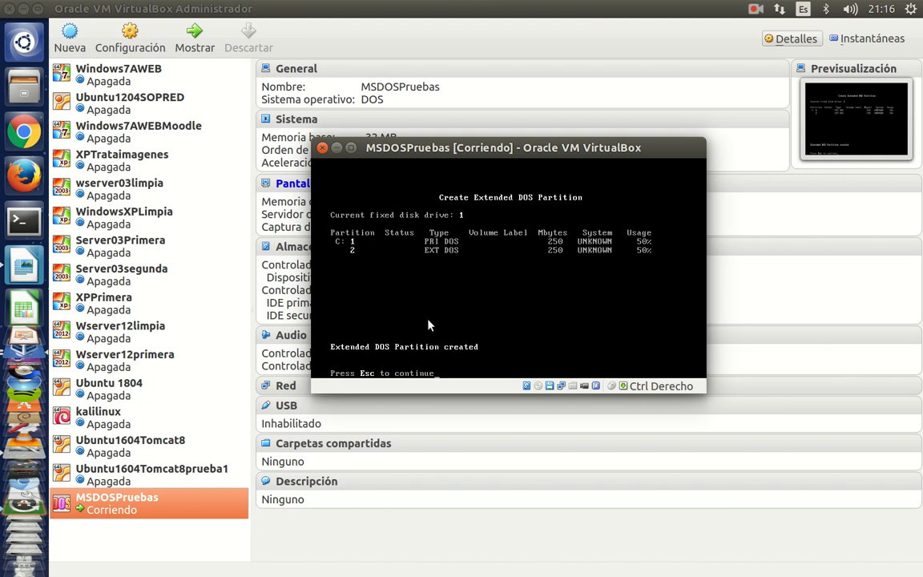
- Create two 125 MB logical DOS drives in the extended DOS partition and return to the FDISK options
key(Escape)
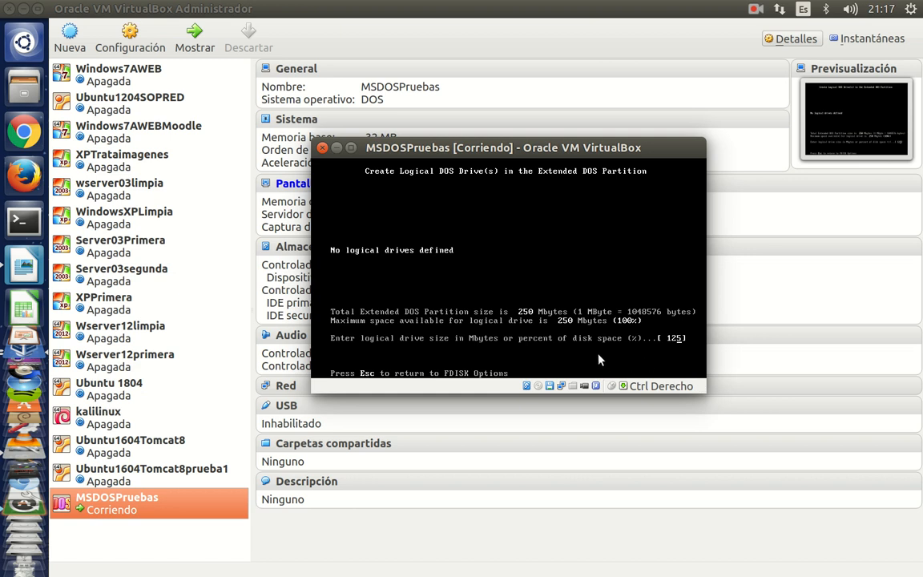
key(Return)
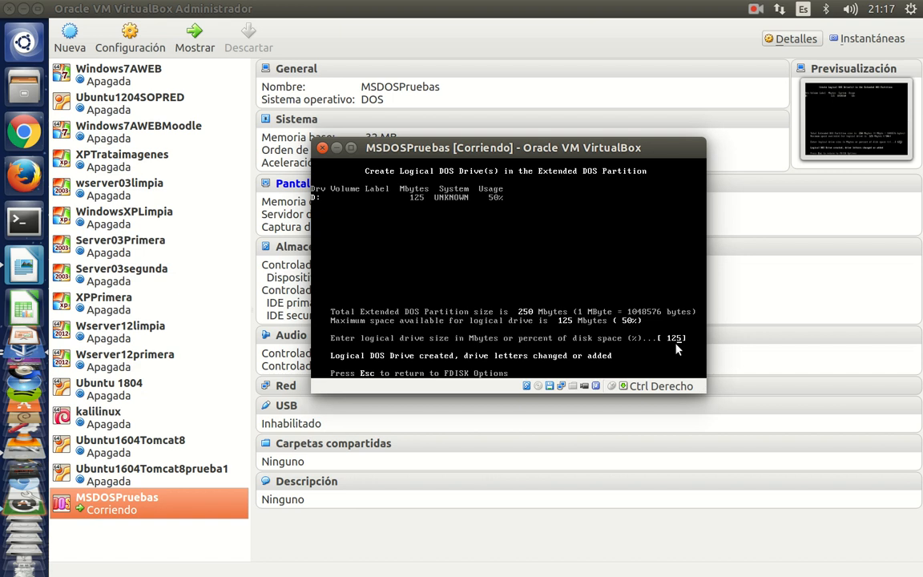
key(Return)
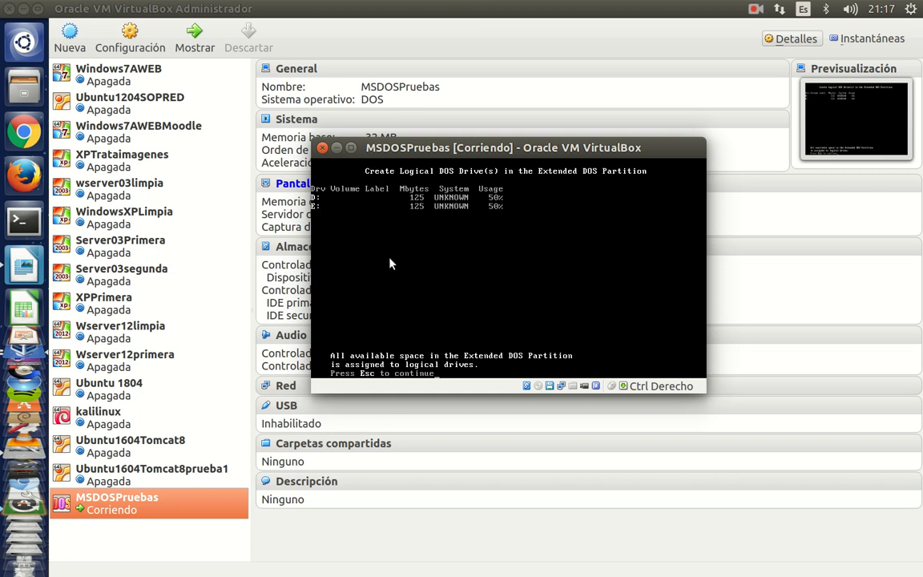
key(Escape)
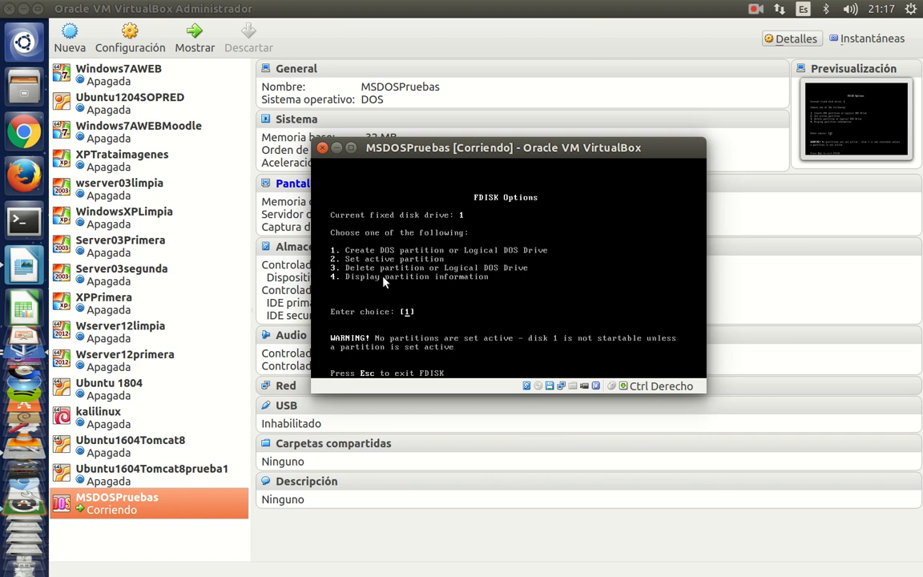
- Display the partition information of fixed disk 1 including its logical drives, and return to the FDISK options
text(4)
key(Return)
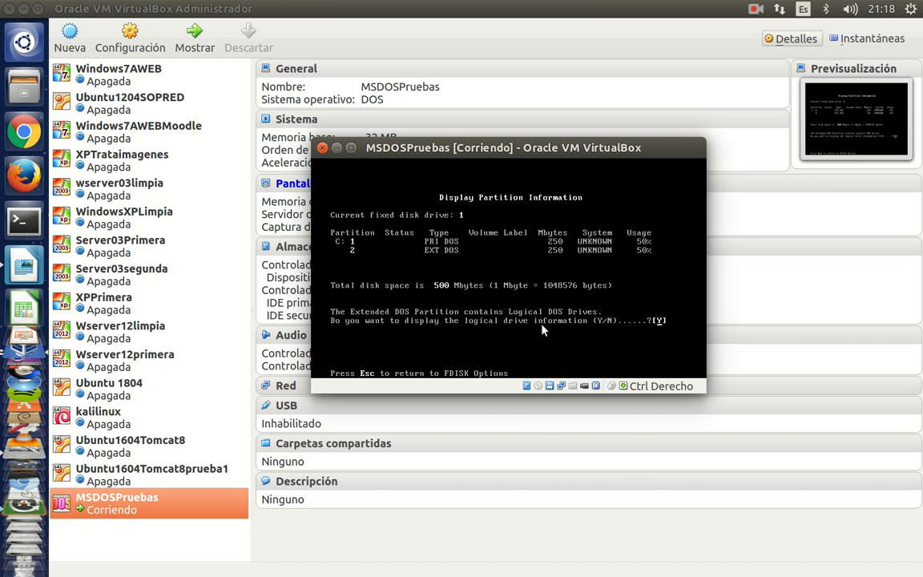
key(Return)
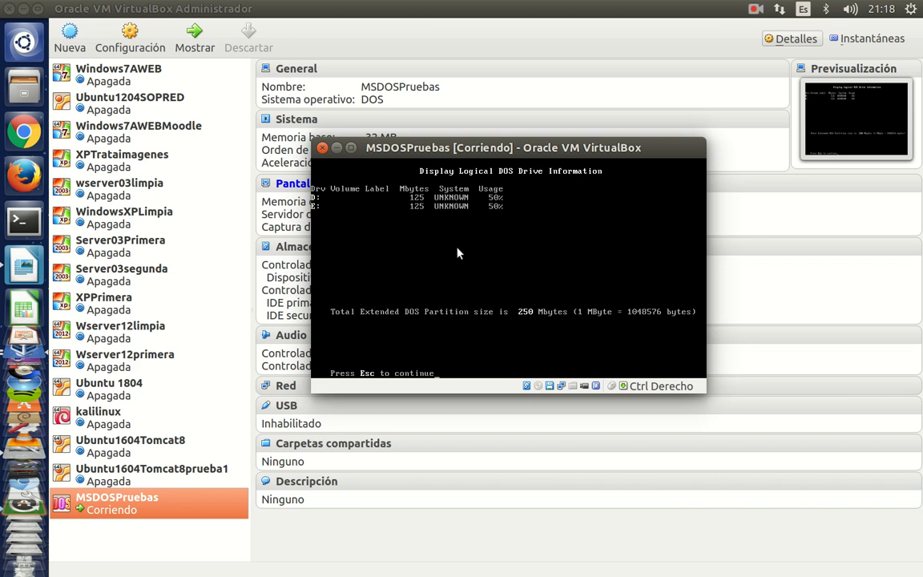
key(Escape)
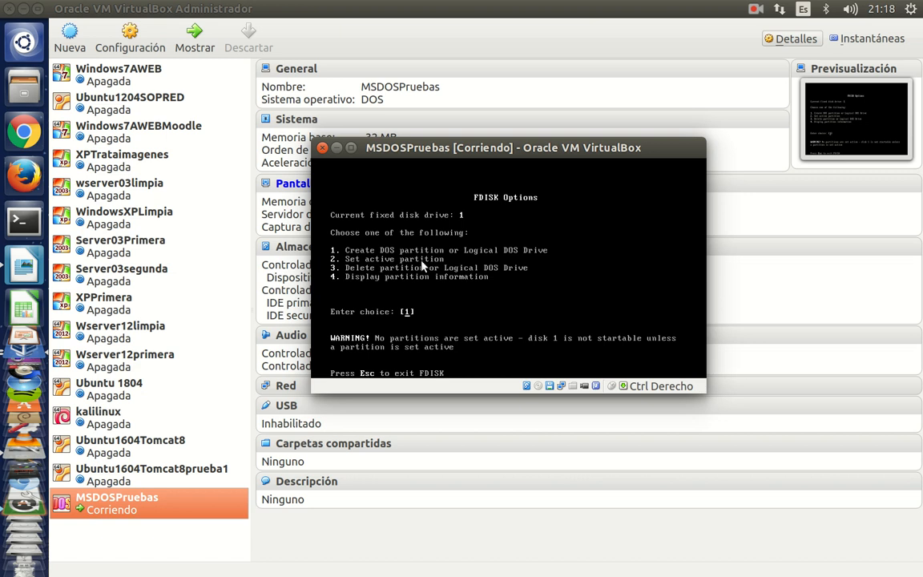
- Make partition 1 the active partition of fixed disk 1 and return to the FDISK options
text(2)
key(Return)
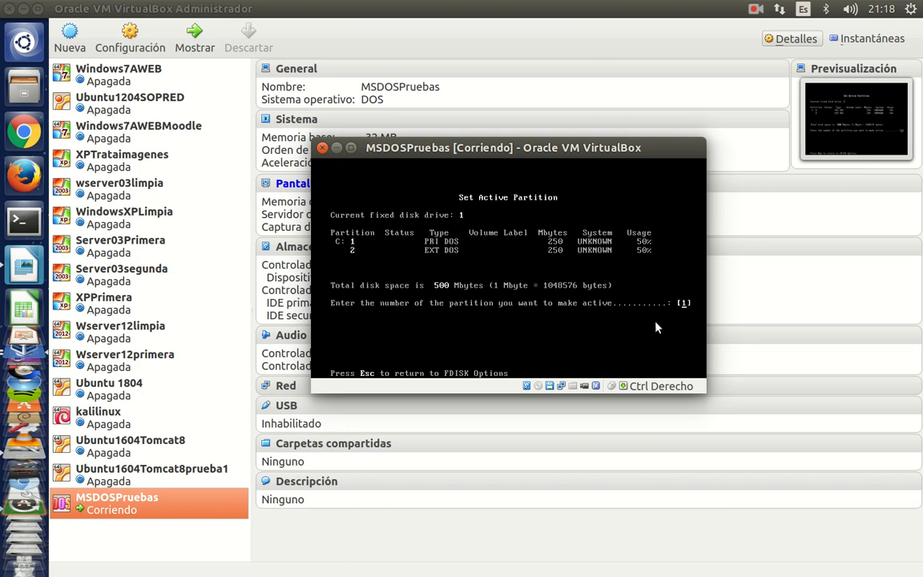
key(Return)
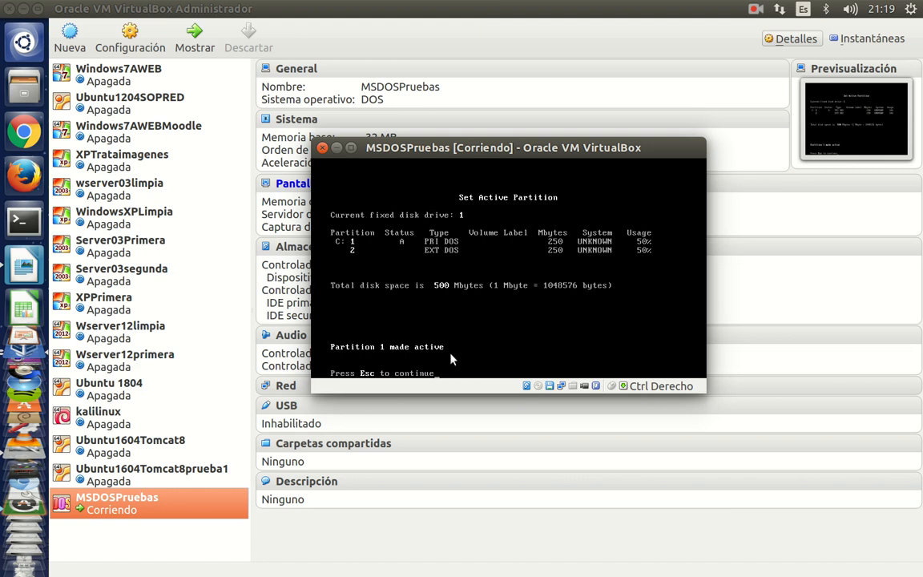
key(Escape)
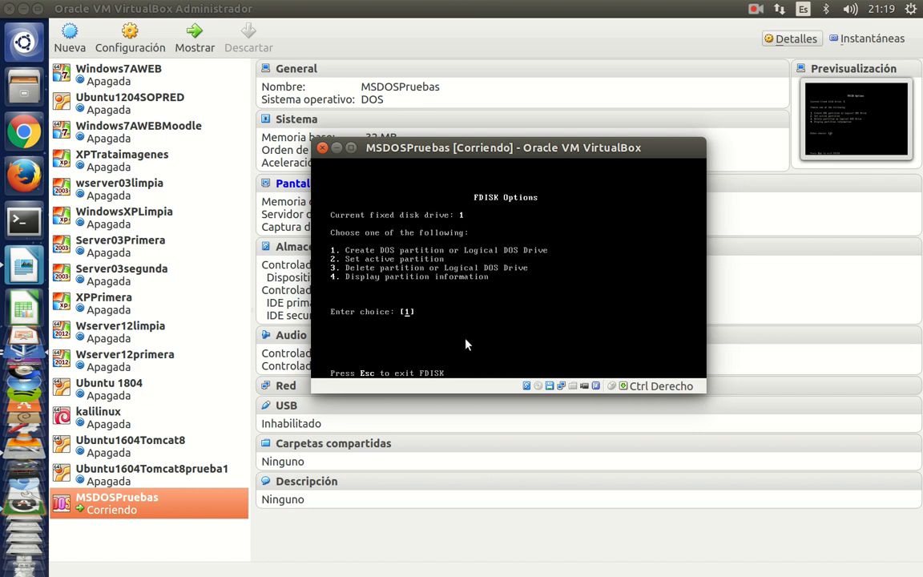
- Exit FDISK, restart the system from the setup diskette and leave MS-DOS 6.22 Setup to the A: prompt
key(Escape)
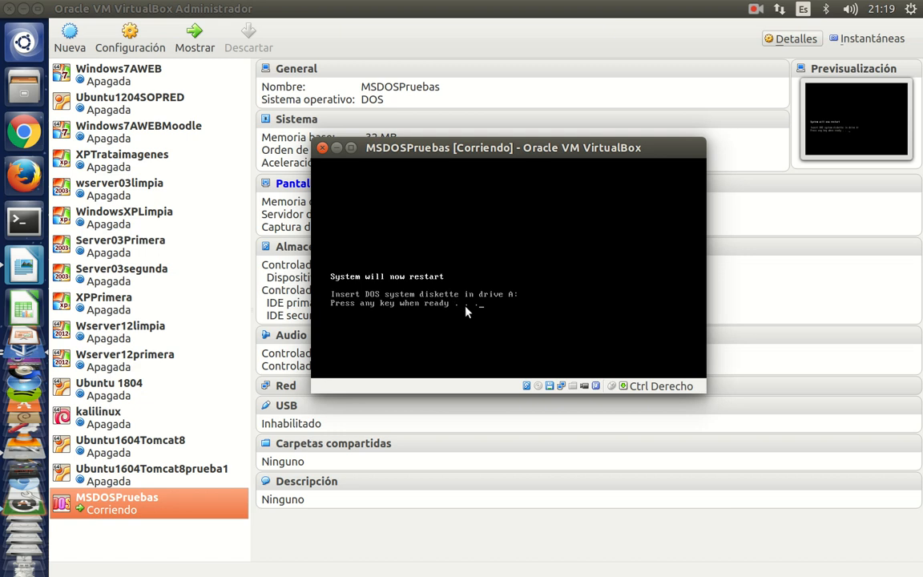
key(Return)
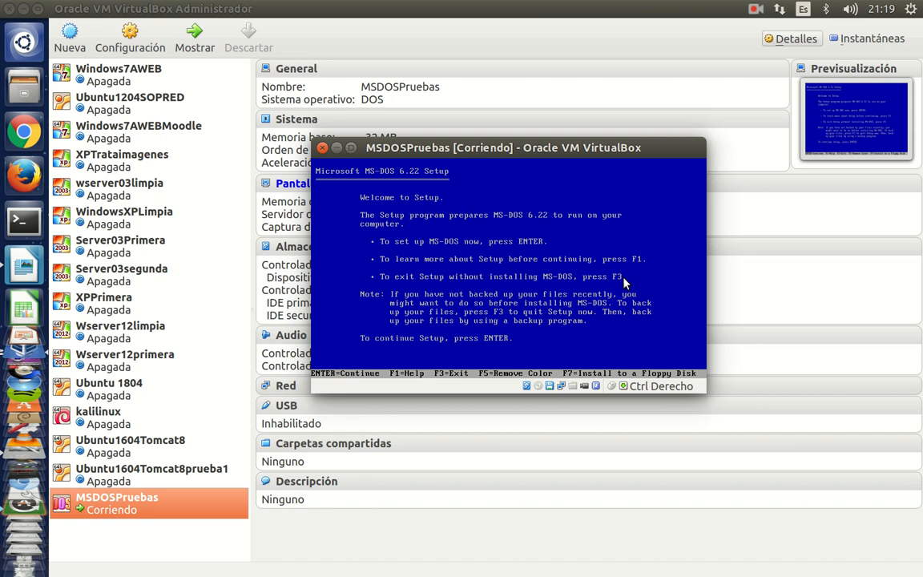
key(F3)
key(F3)
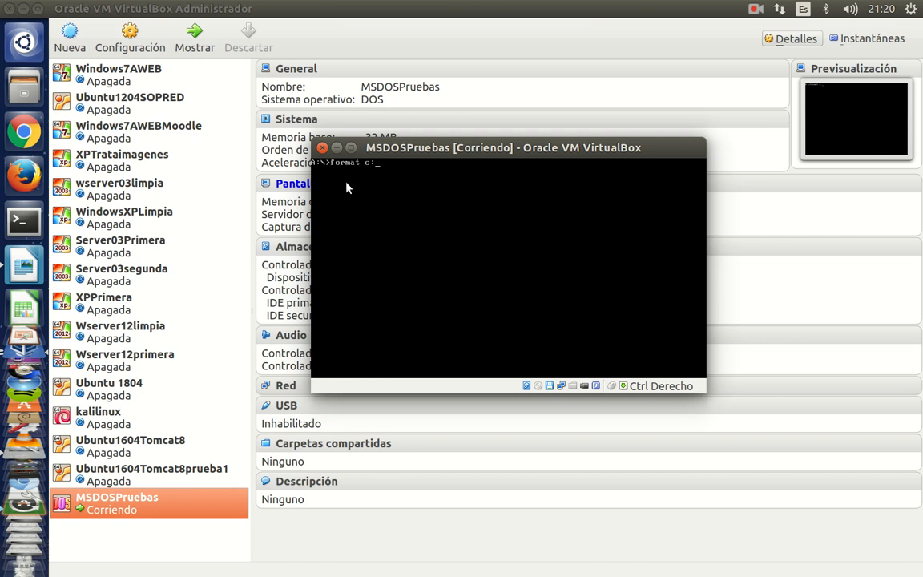
- Format drive C: with format c:, confirming the data loss and leaving the volume label empty
key(Return)
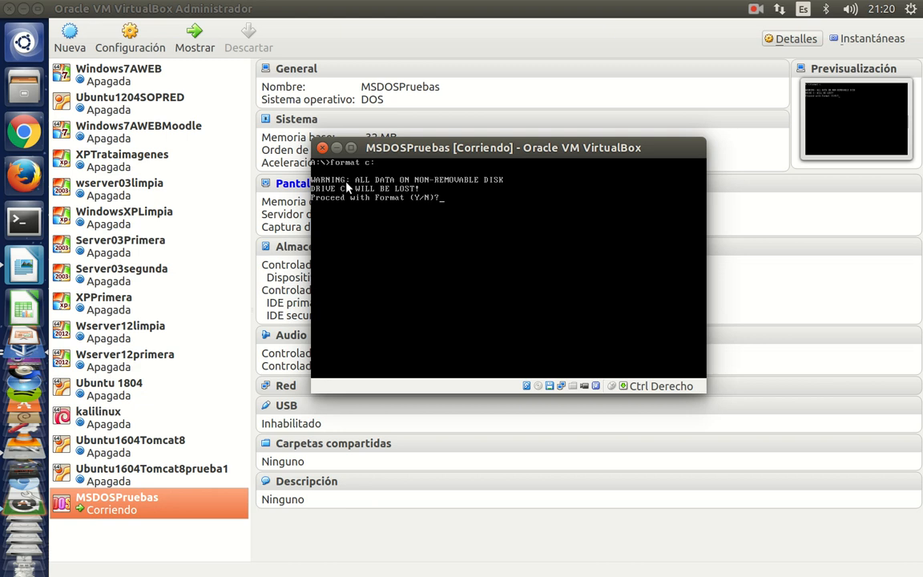
text(y)
key(Return)
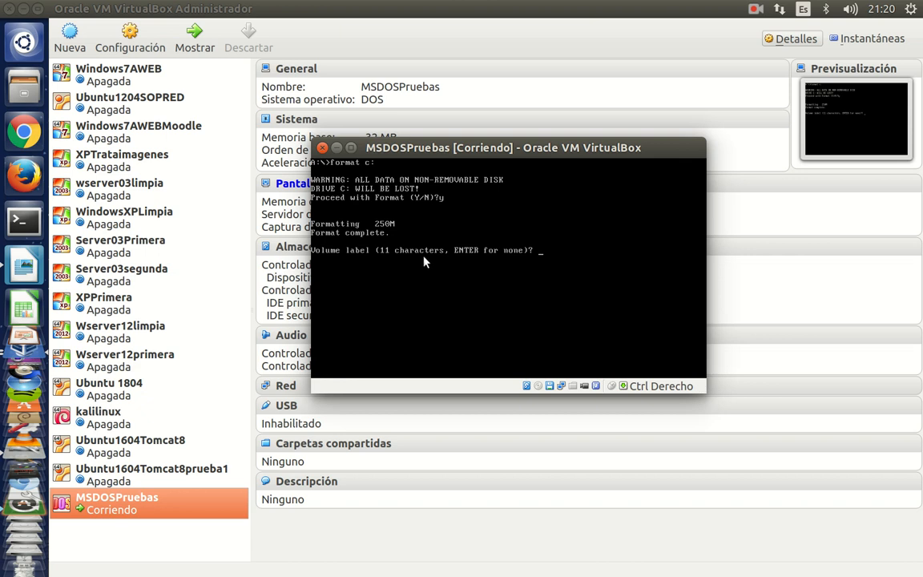
key(Return)
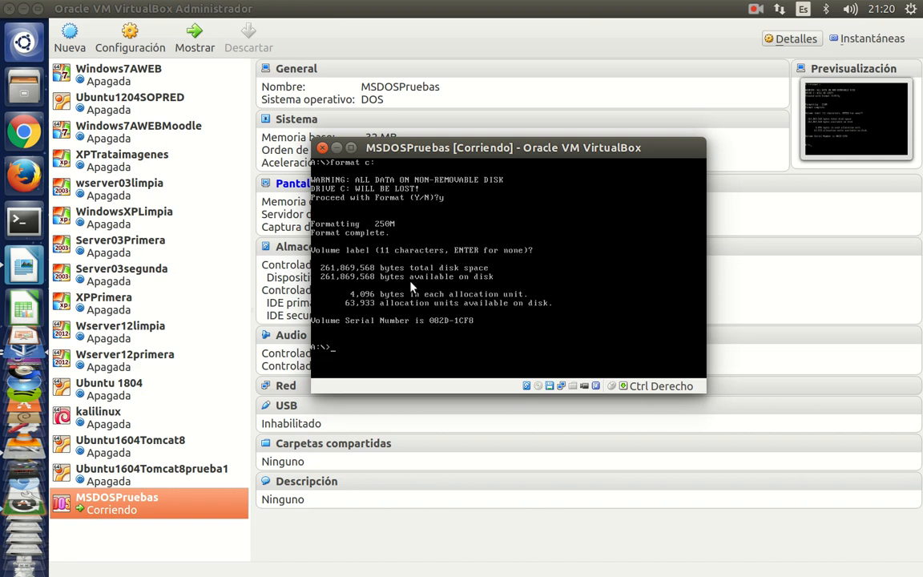
- Format drive D: with format d: and give it the volume label DATOS1
text(format d:)
key(Return)
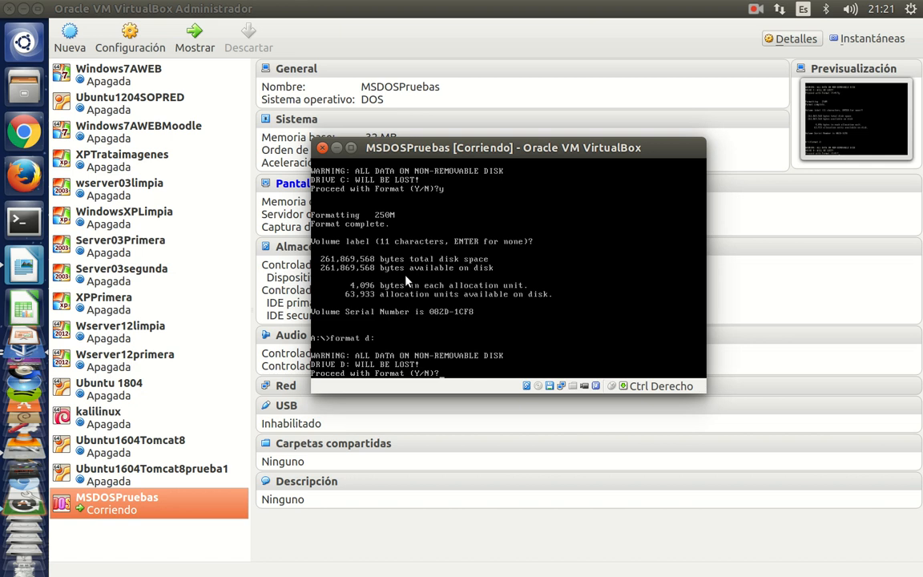
text(y)
key(Return)
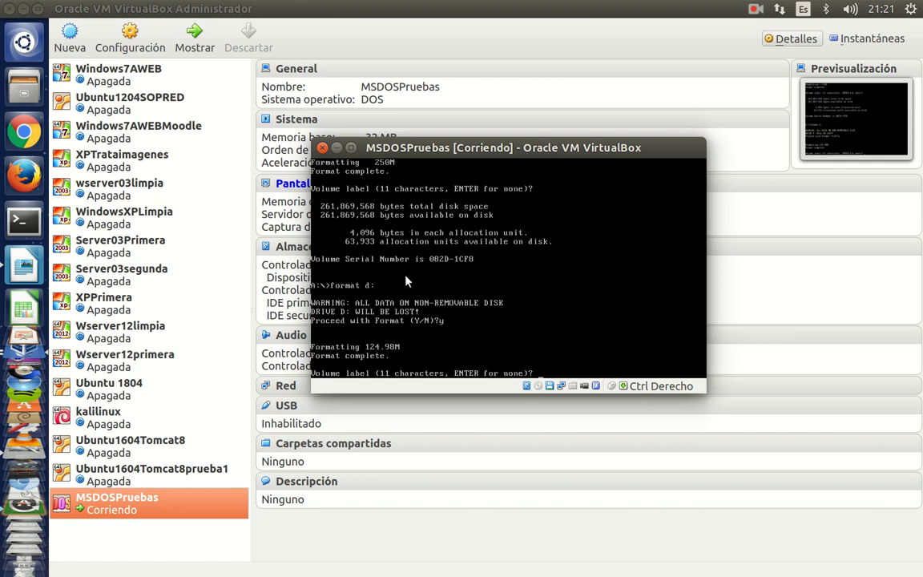
text(DATOS1)
key(Return)
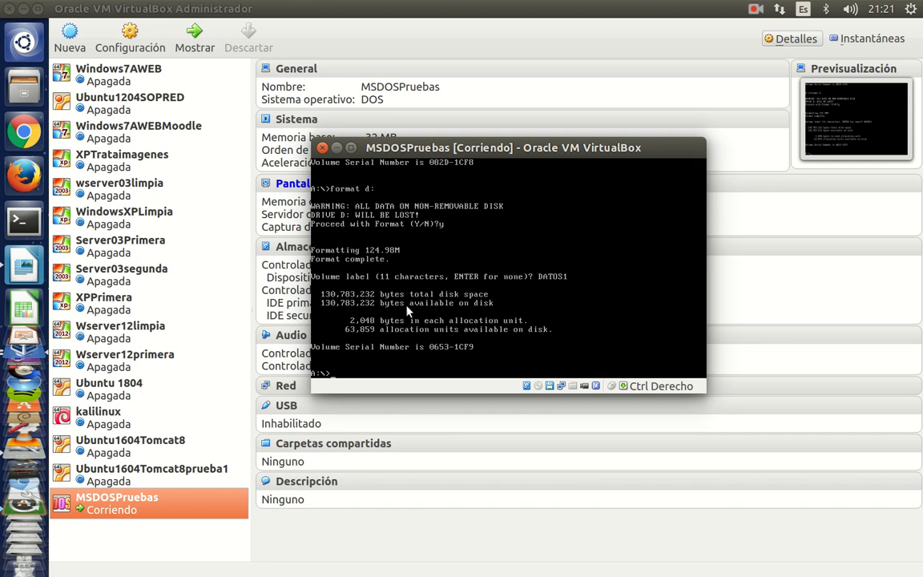
- Format drive E: with format e: and give it the volume label DATOS2
text(format e:)
key(Return)
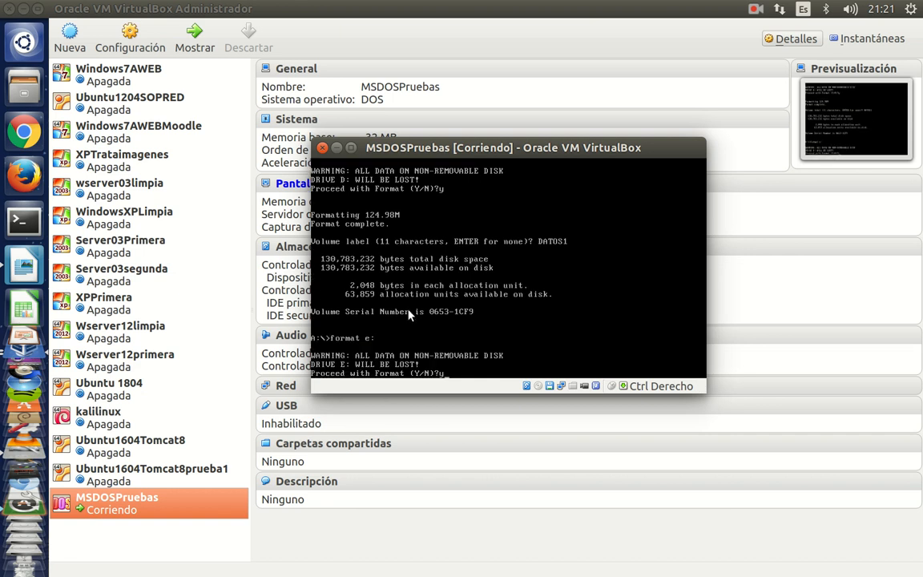
text(y)
key(Return)
text(DATOS2)
key(Return)
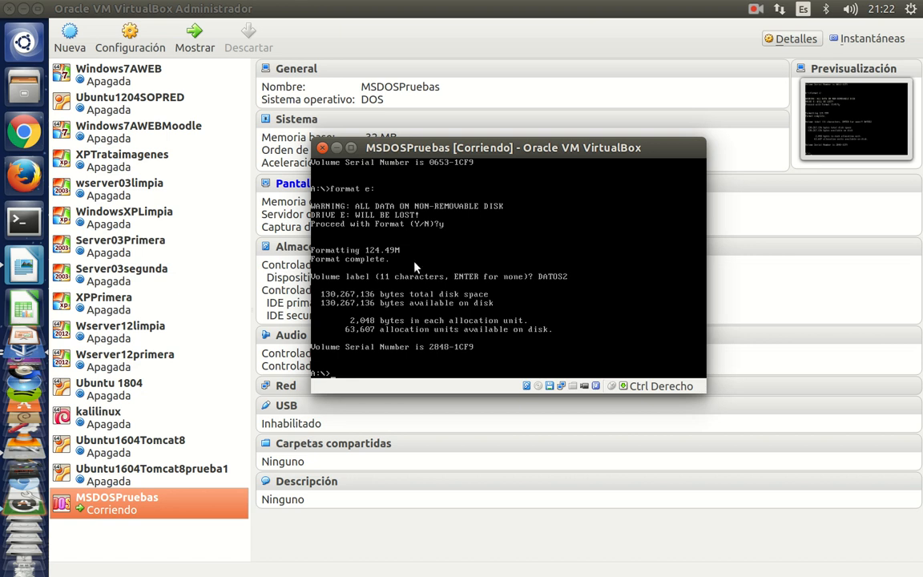
- Power off the MSDOSPruebas virtual machine and start it again from the setup floppy
click(322, 147)
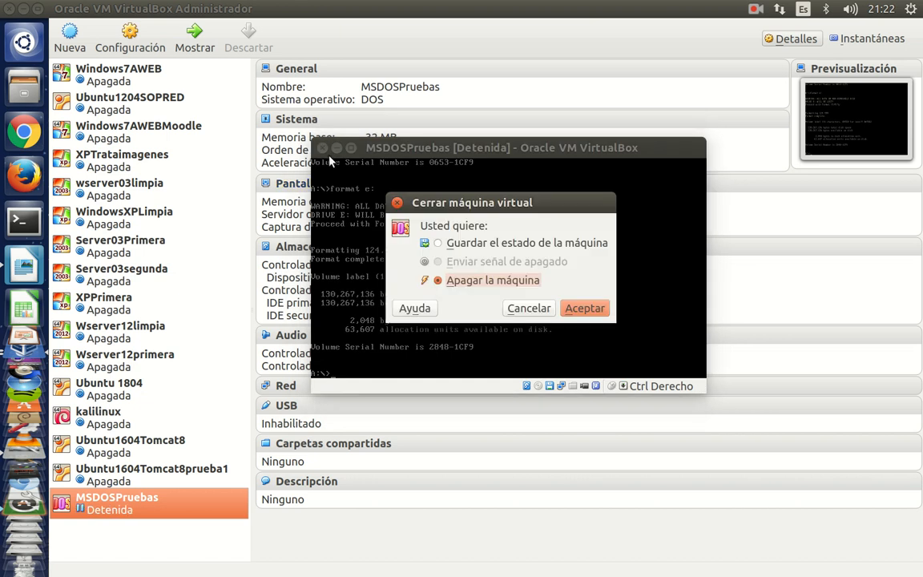
click(575, 310)
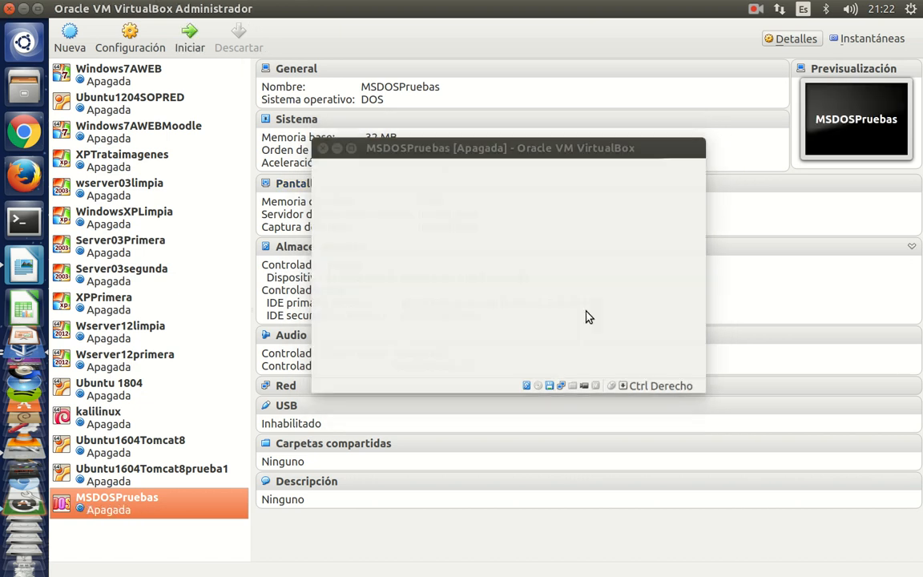
click(190, 36)
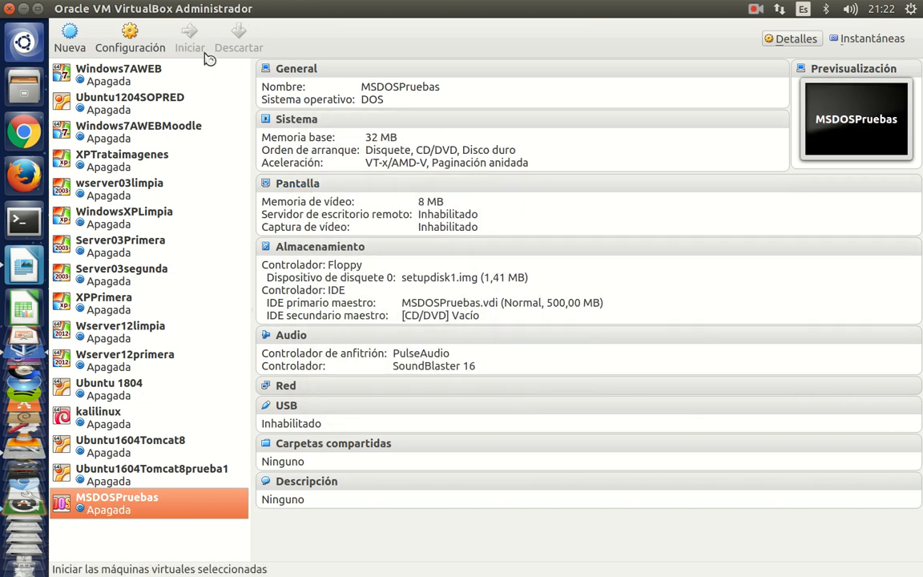
click(640, 169)
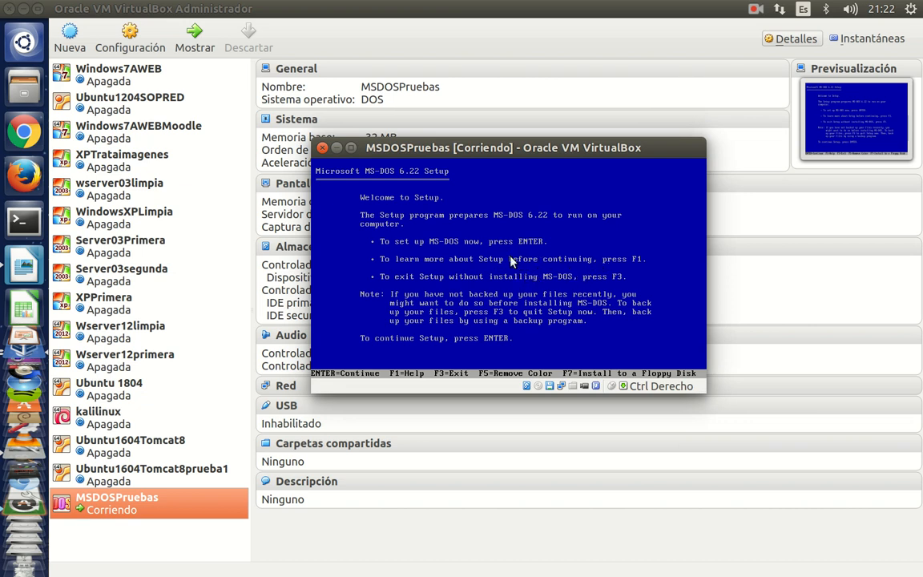
- Begin setting up MS-DOS 6.22 and set the country to Spain in the system settings
key(Return)
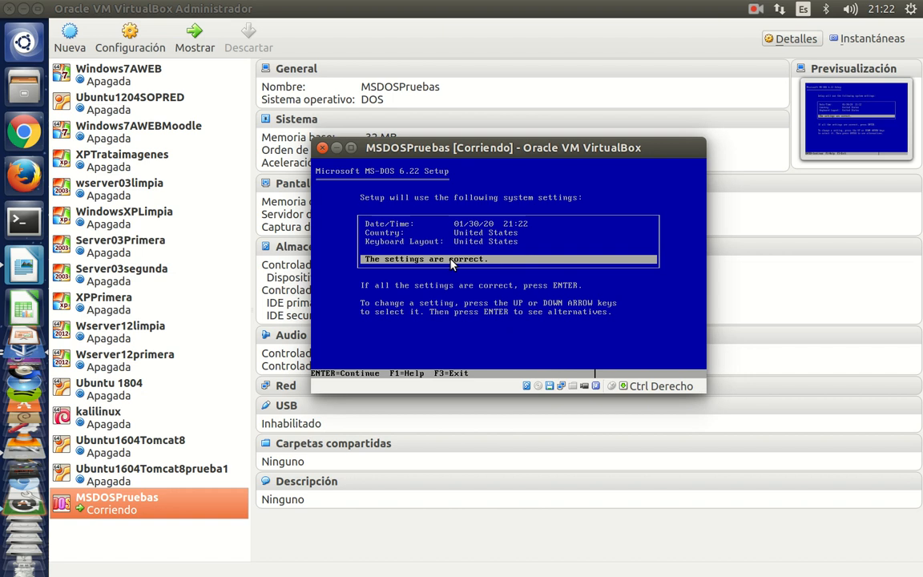
key(Up)
key(Up)
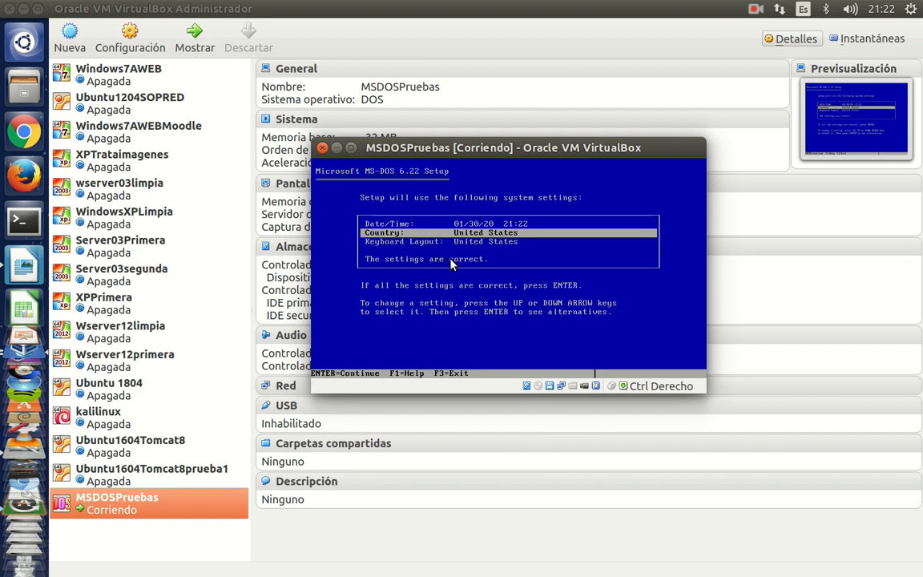
key(Return)
key(Up)
key(Up)
key(Up)
key(Up)
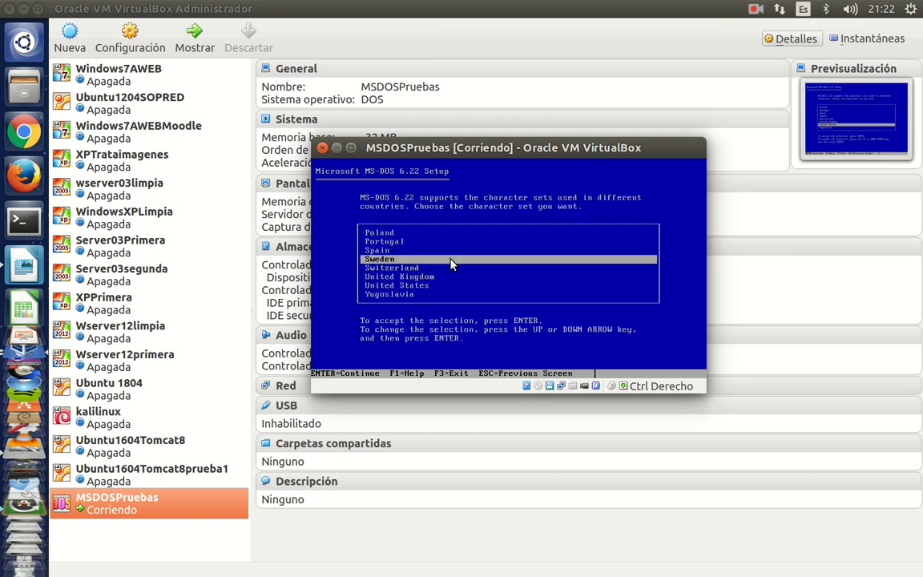
key(Return)
- Set the keyboard layout to Spain in the Setup system settings
key(Up)
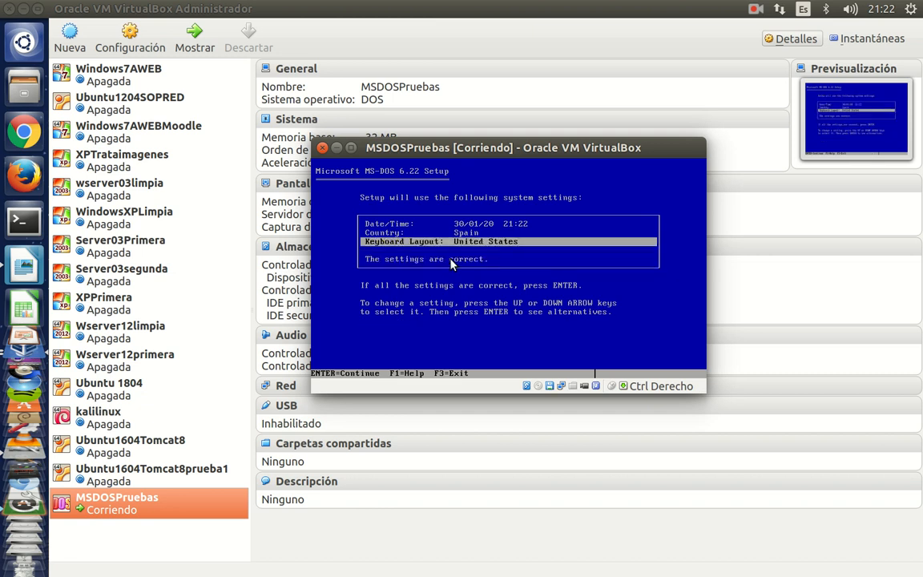
key(Return)
key(Up)
key(Up)
key(Up)
key(Up)
key(Up)
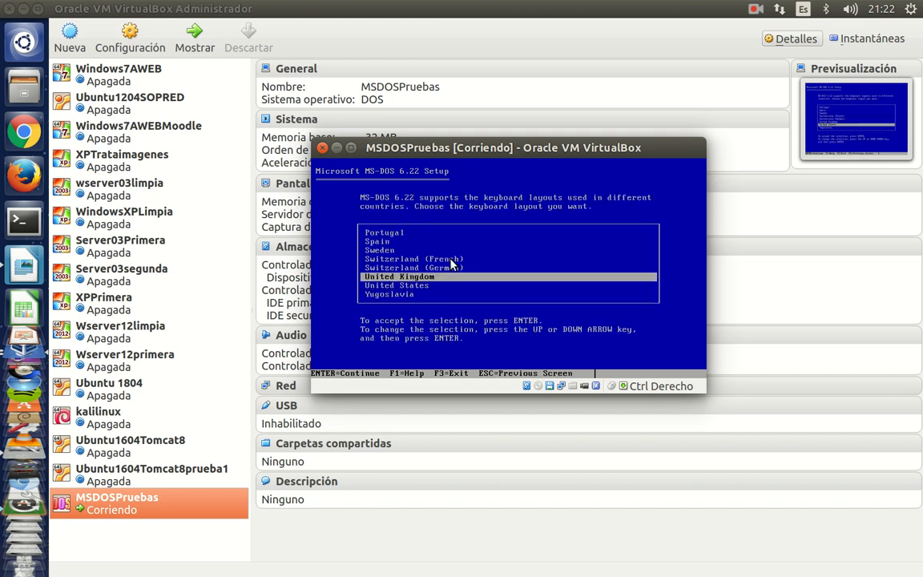
key(Return)
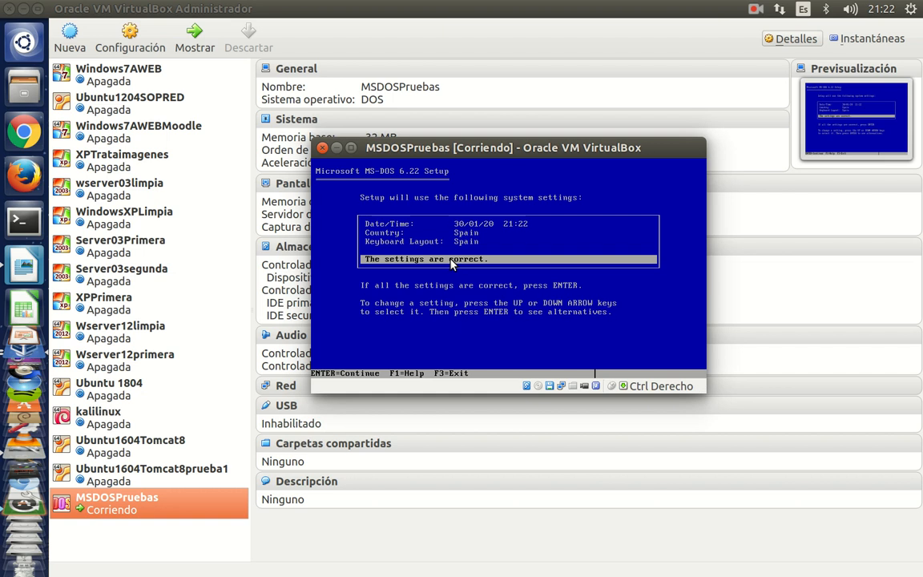
- Accept the system settings and install the MS-DOS files in the directory C:\DOS
key(Return)
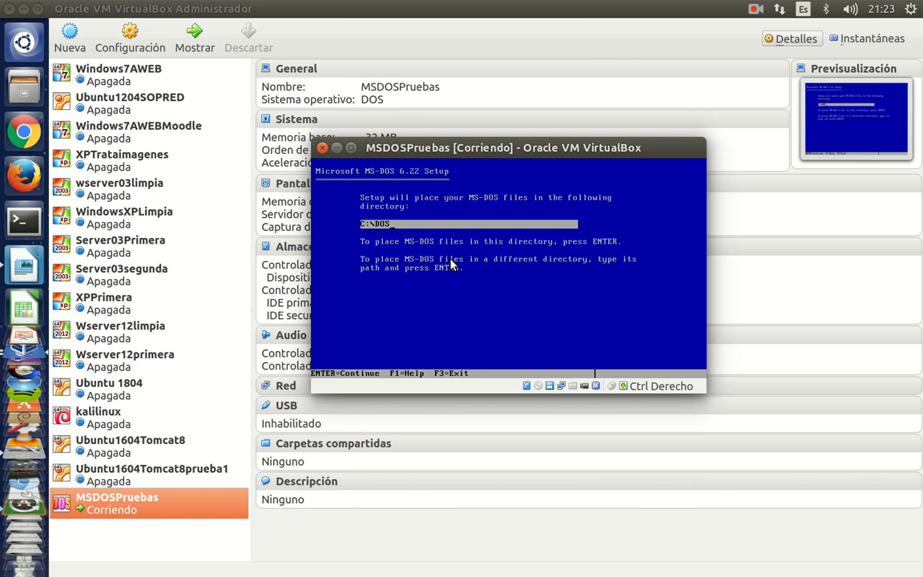
key(Return)
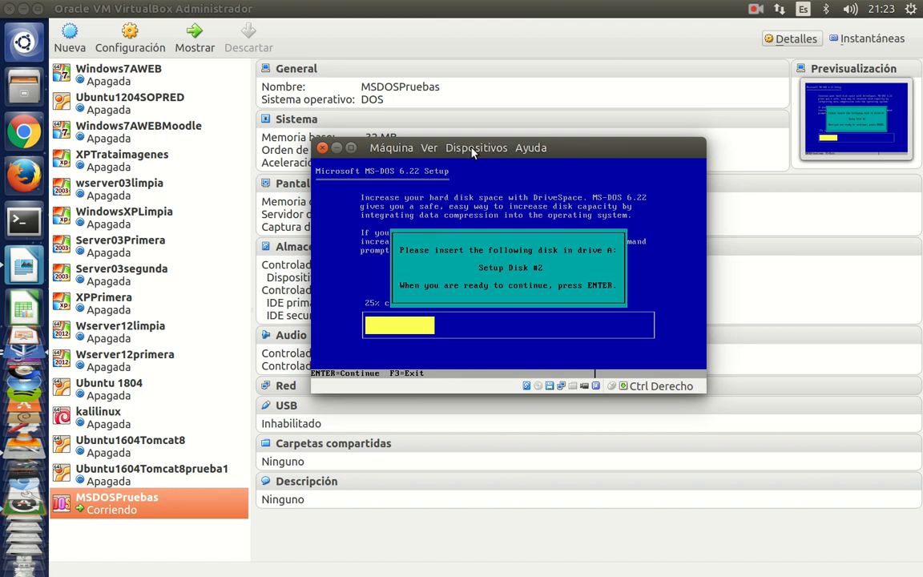
- Insert the setupdisk2.img image into the virtual machine's floppy drive
click(474, 148)
mouse_move(492, 183)
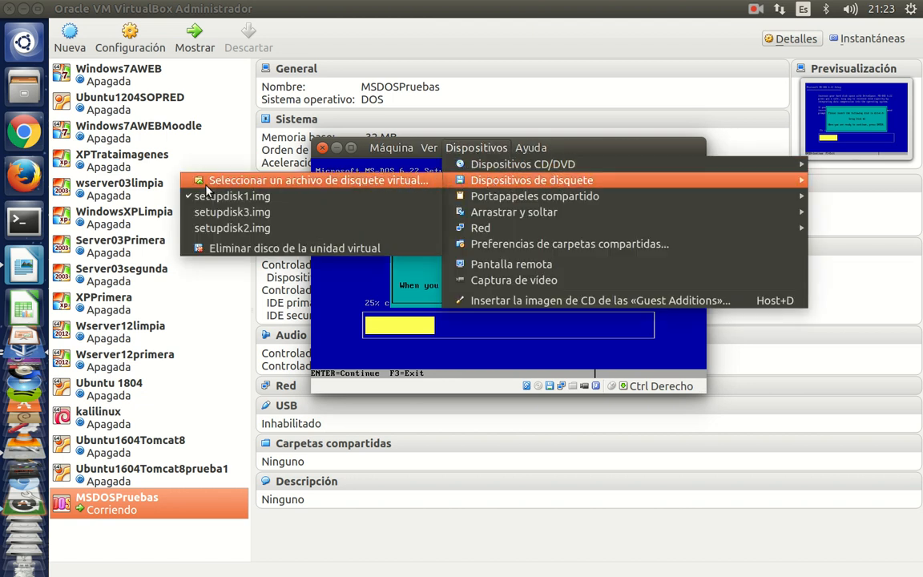
click(202, 231)
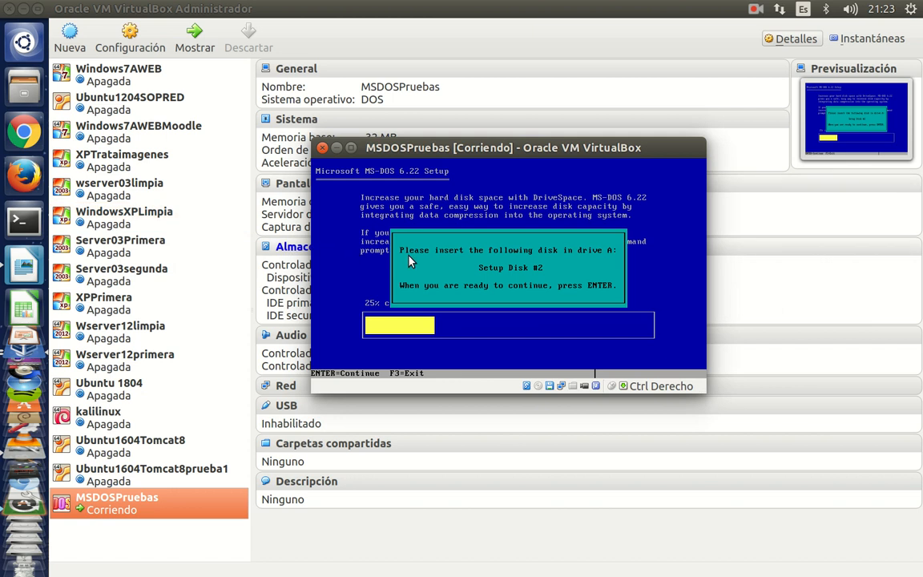
- Continue Setup with disk 2, then insert the setupdisk3.img floppy image and continue the installation
key(Return)
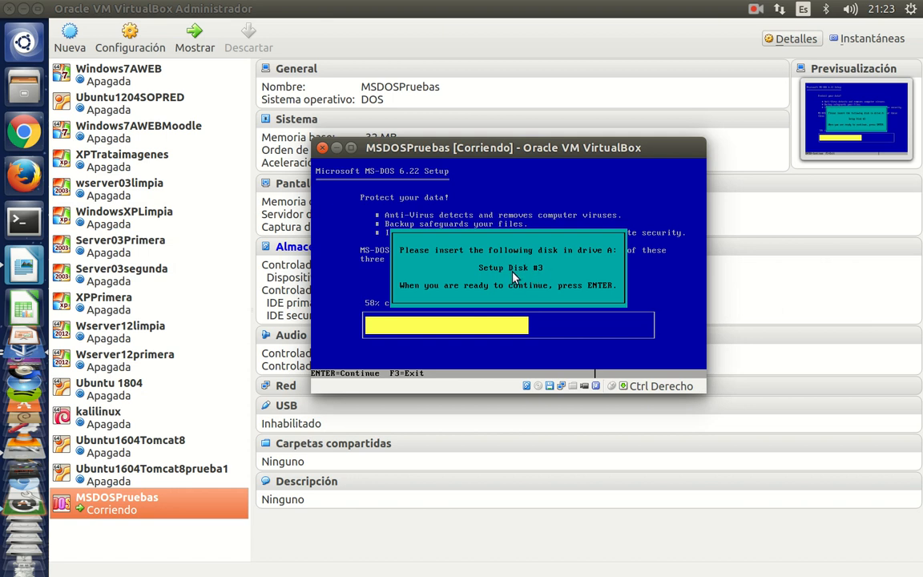
mouse_move(462, 155)
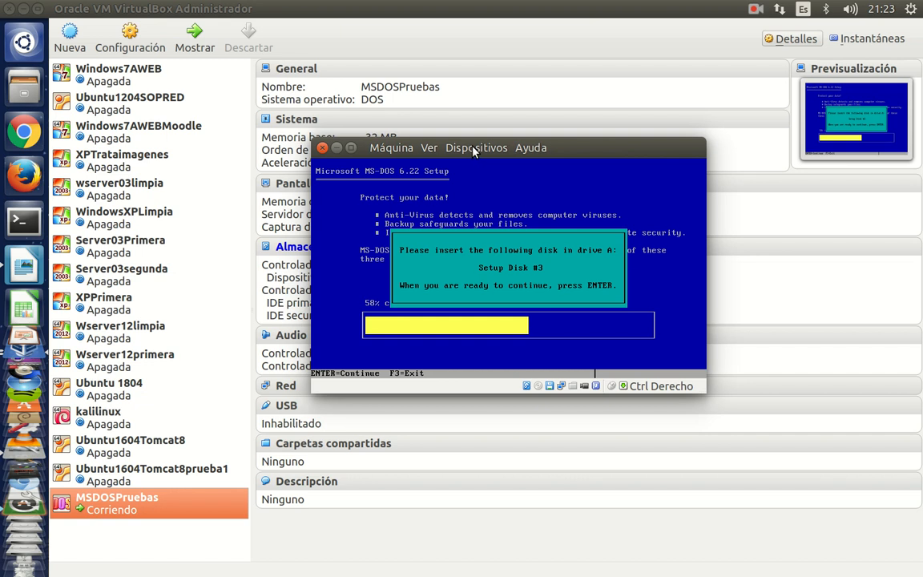
click(474, 148)
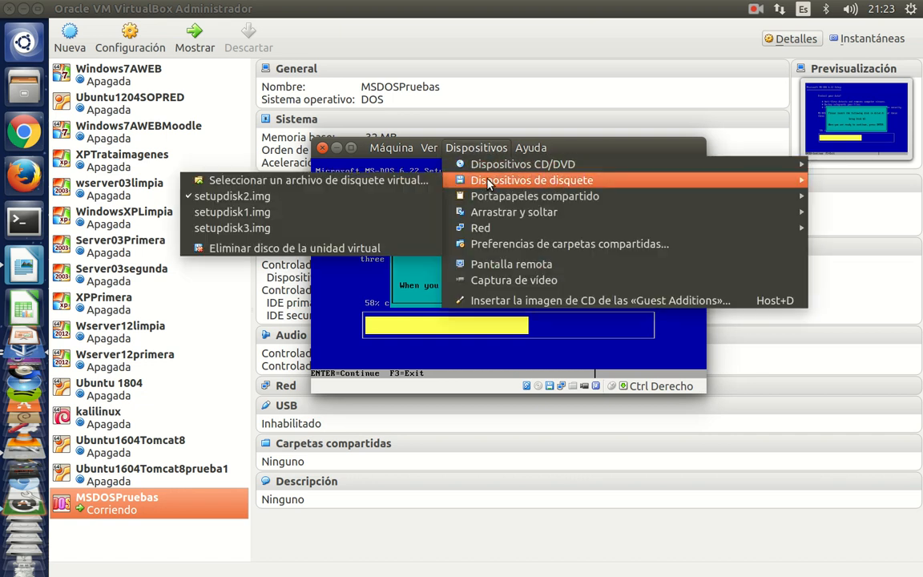
click(243, 229)
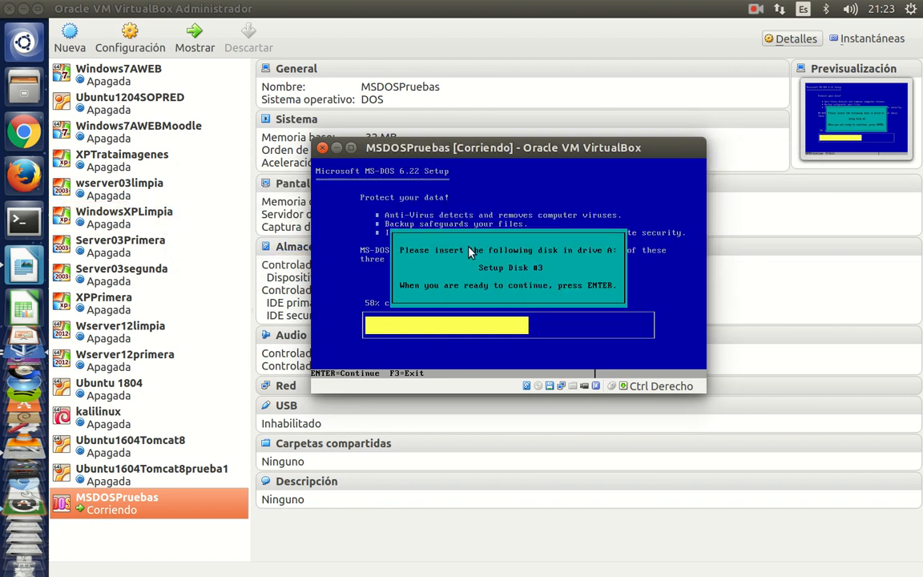
key(Return)
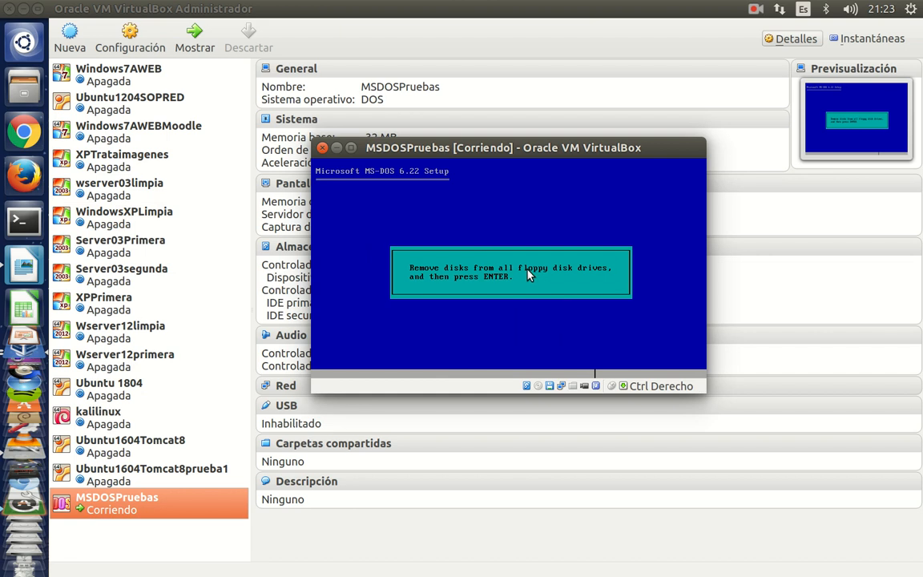
- Remove setupdisk3.img from the virtual floppy drive, then finish Setup and restart the machine with MS-DOS 6.22
mouse_move(422, 146)
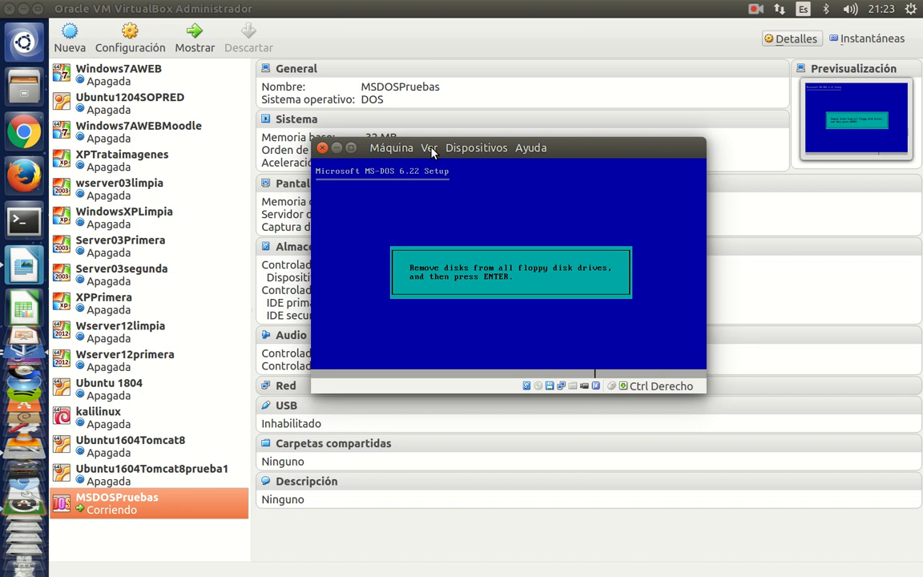
click(475, 148)
mouse_move(473, 180)
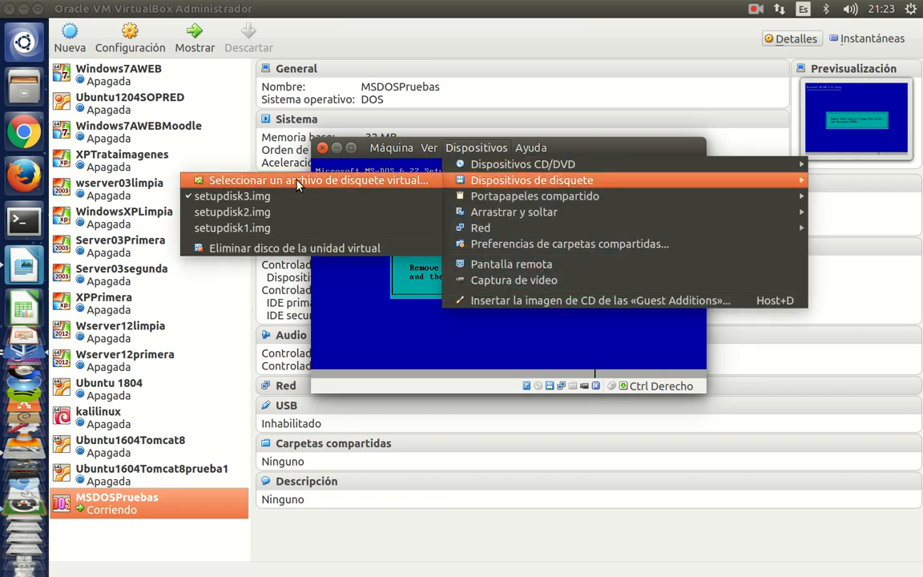
click(194, 195)
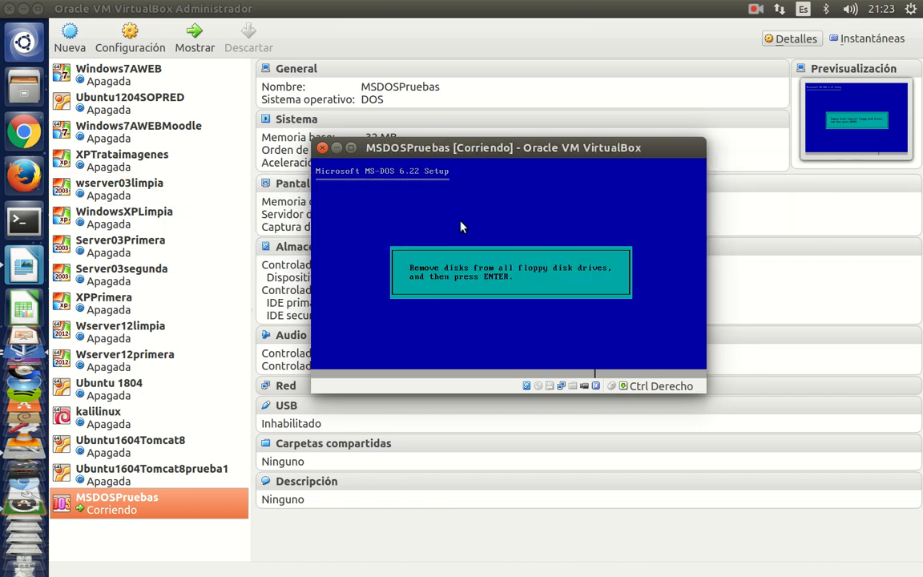
key(Return)
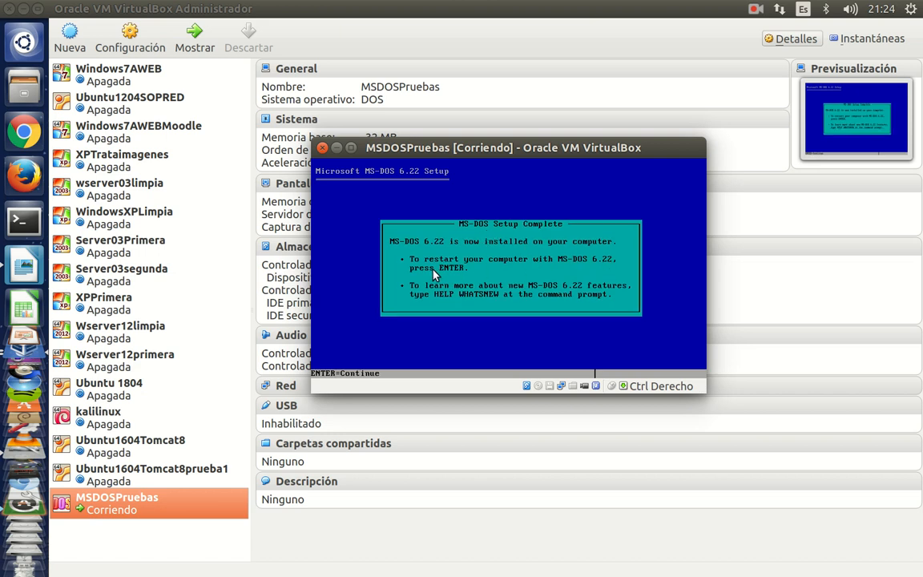
key(Return)
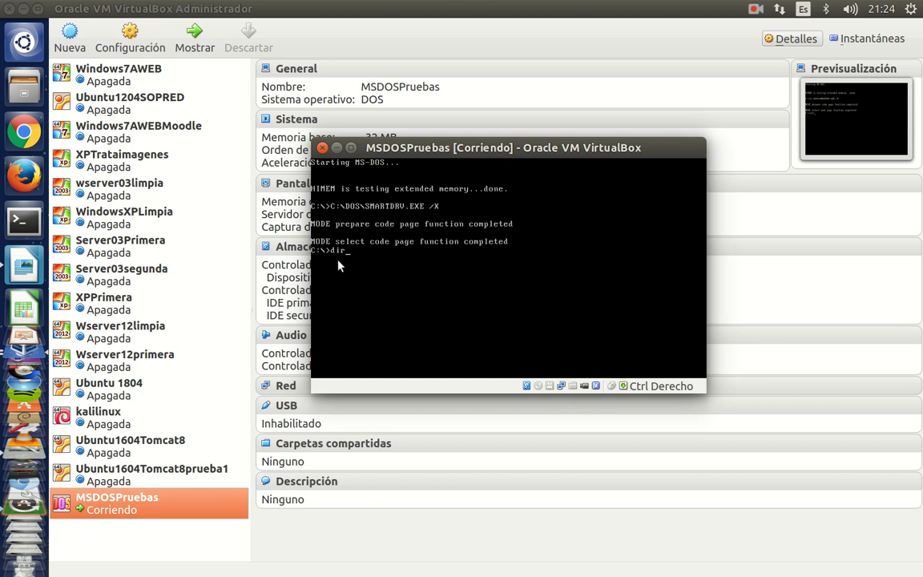
- List the root directory of drive C with dir, and list the files inside the DOS directory
key(Return)
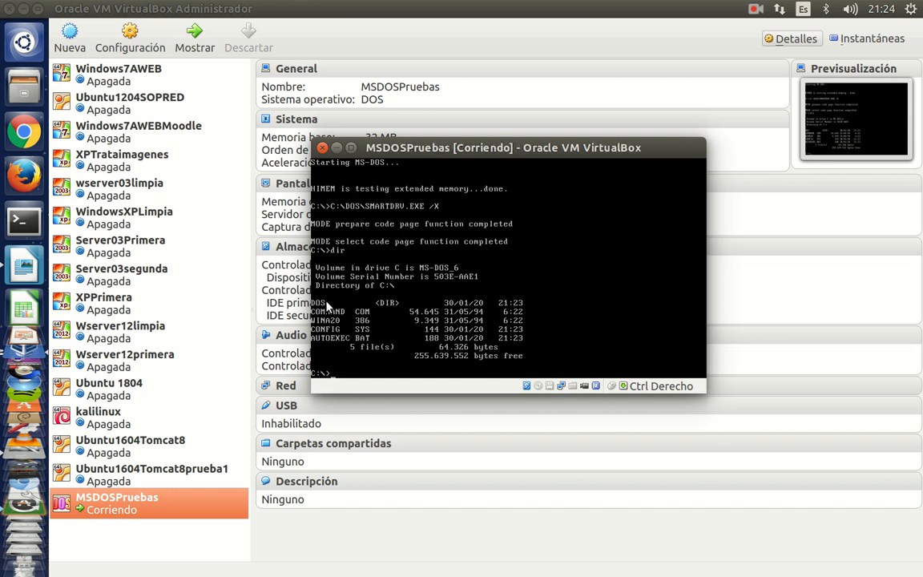
text(cd dos)
text(dir)
key(Return)
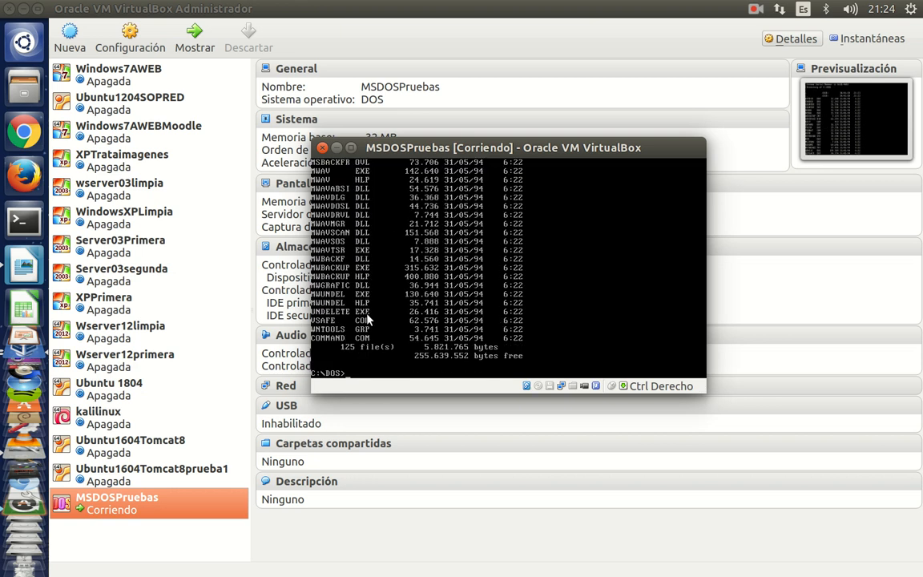